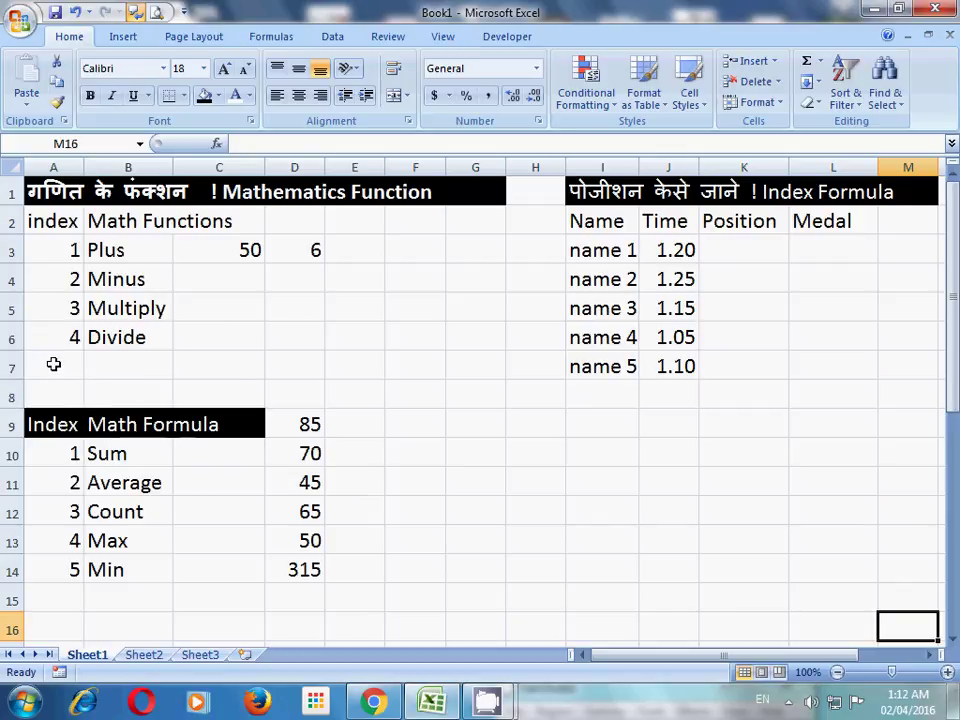
Start a CHOOSE formula in cell B8 that uses cell A8 as its index number.
click(122, 390)
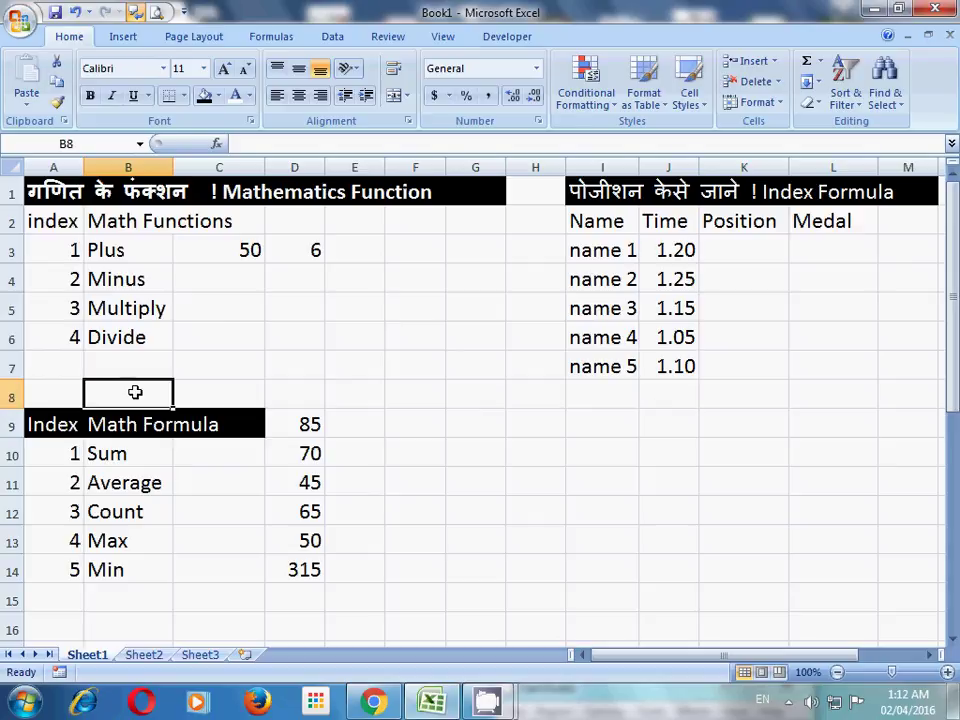
text(=)
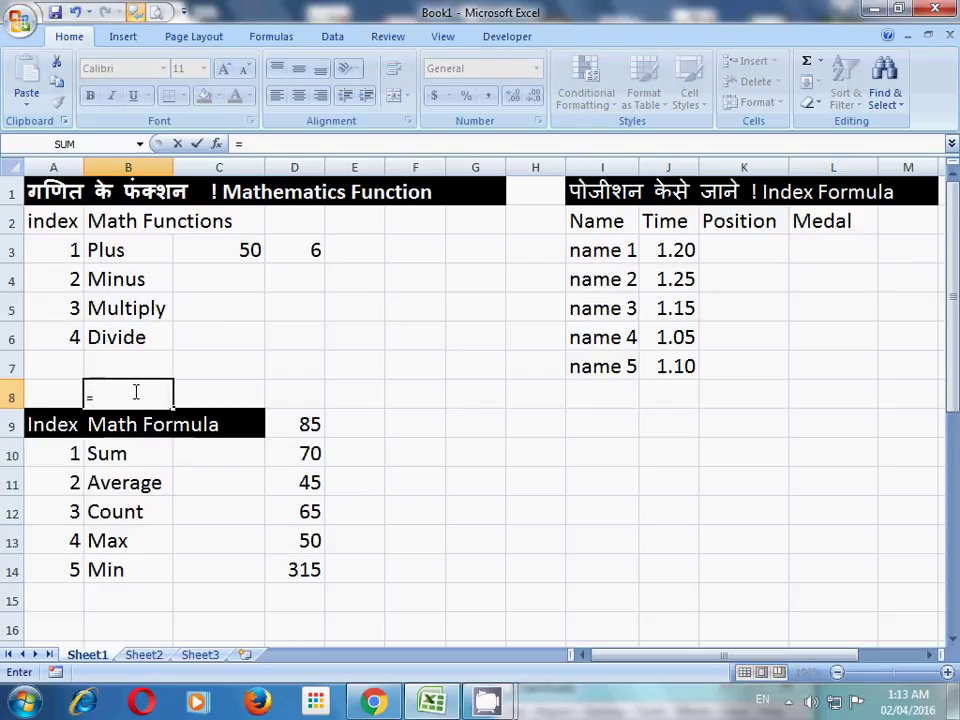
text(c)
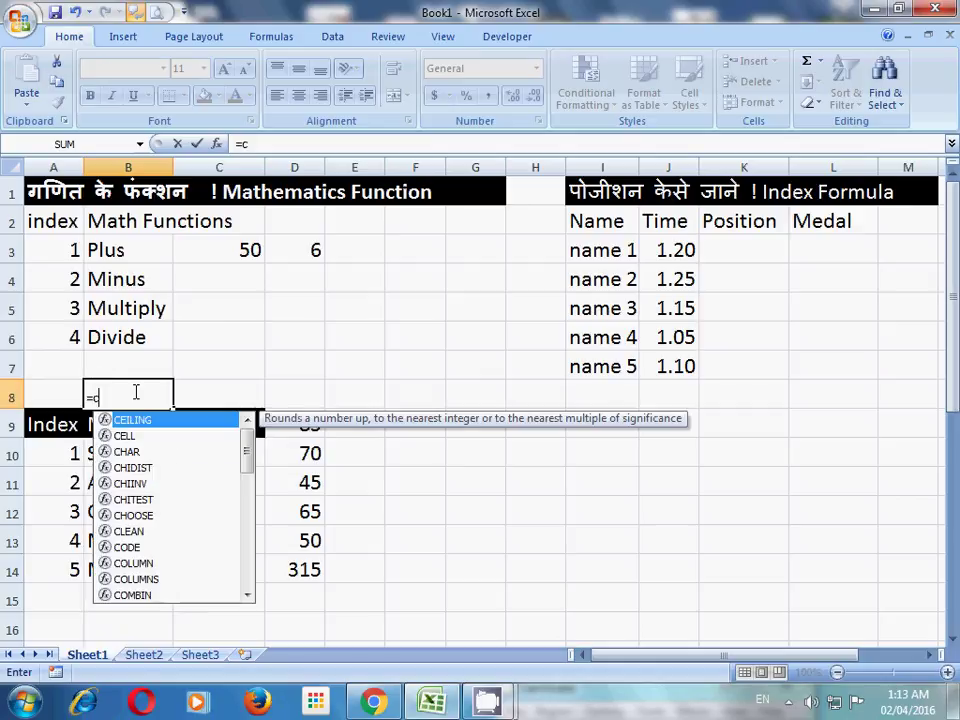
text(hoo)
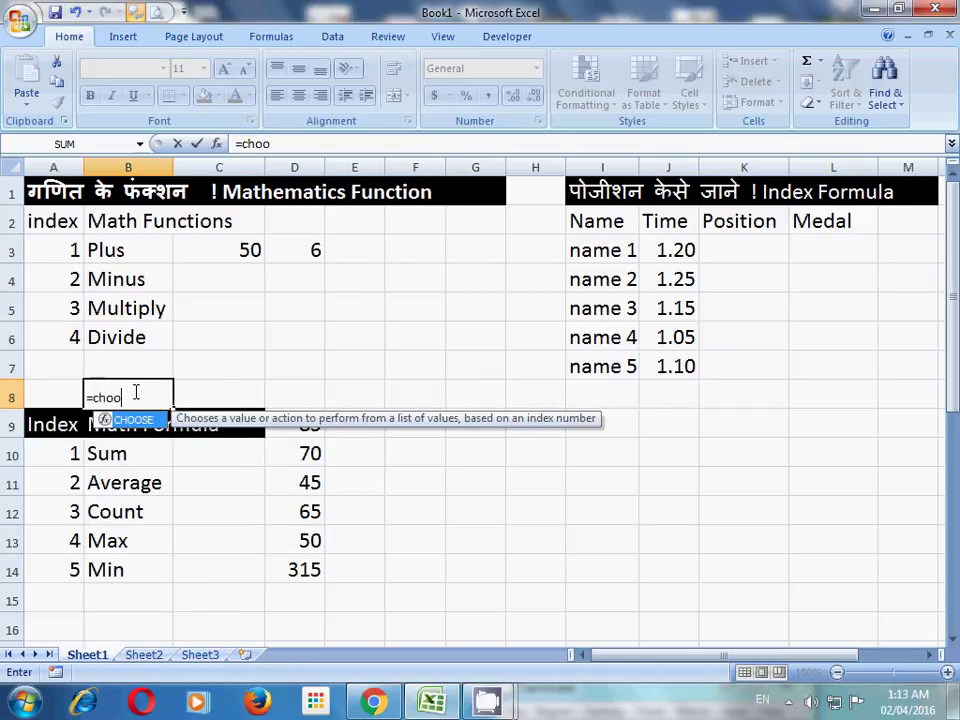
key(Tab)
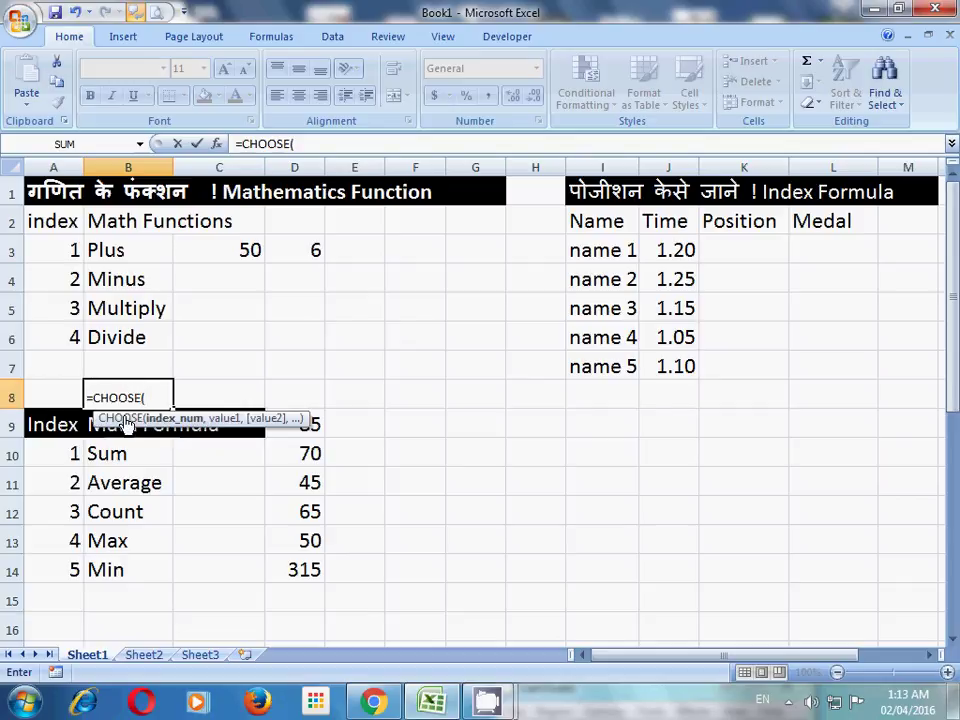
click(54, 397)
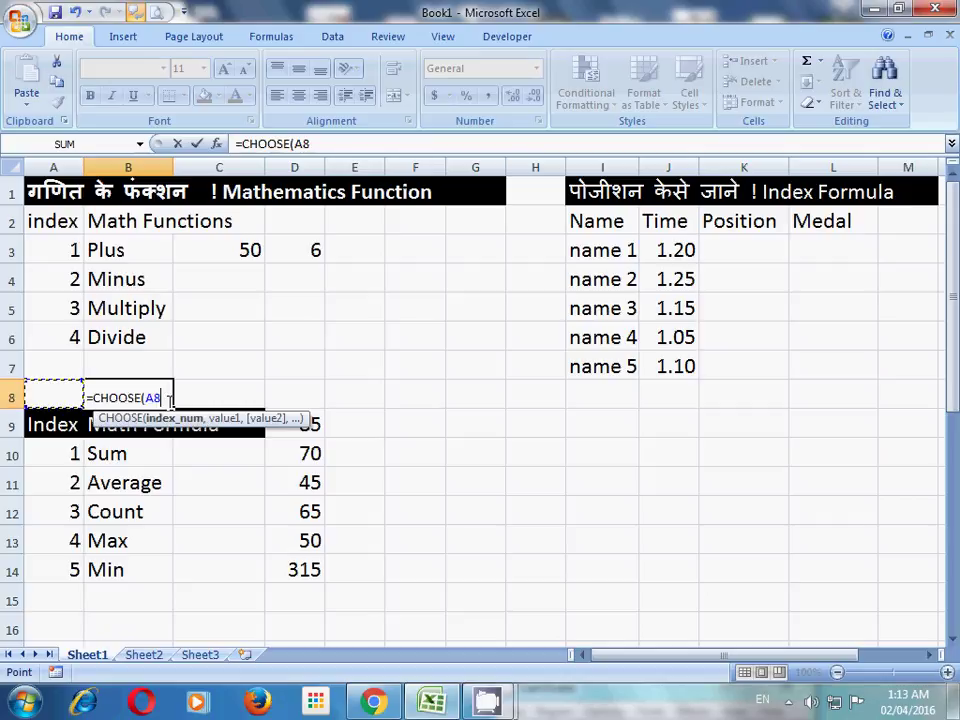
text(,)
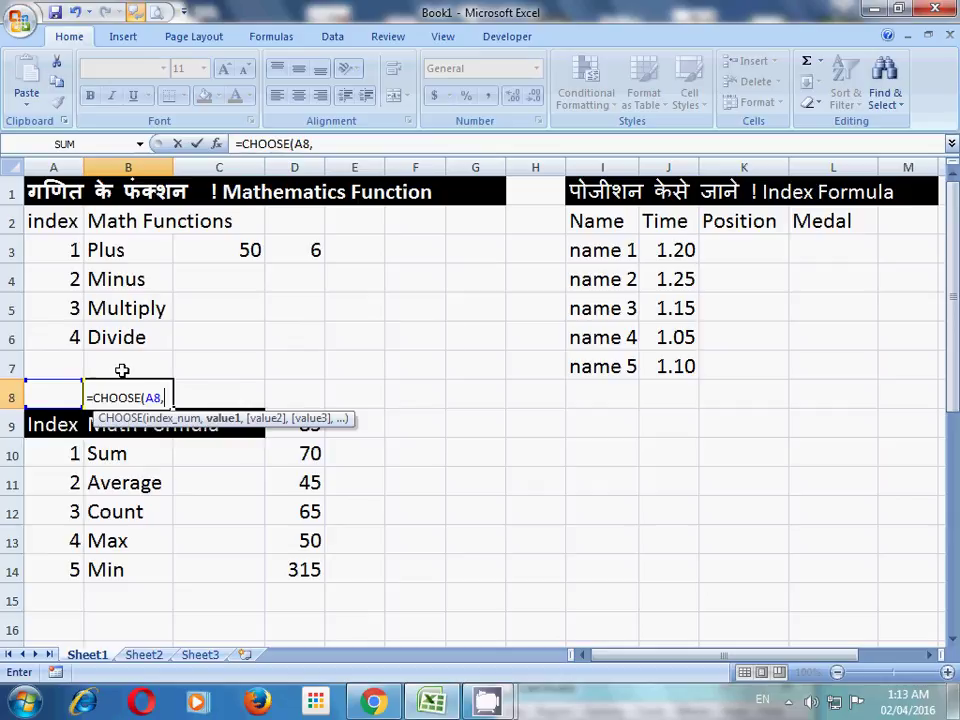
Add C3+D3 and C3-D3 as the first two values of the CHOOSE formula.
click(238, 250)
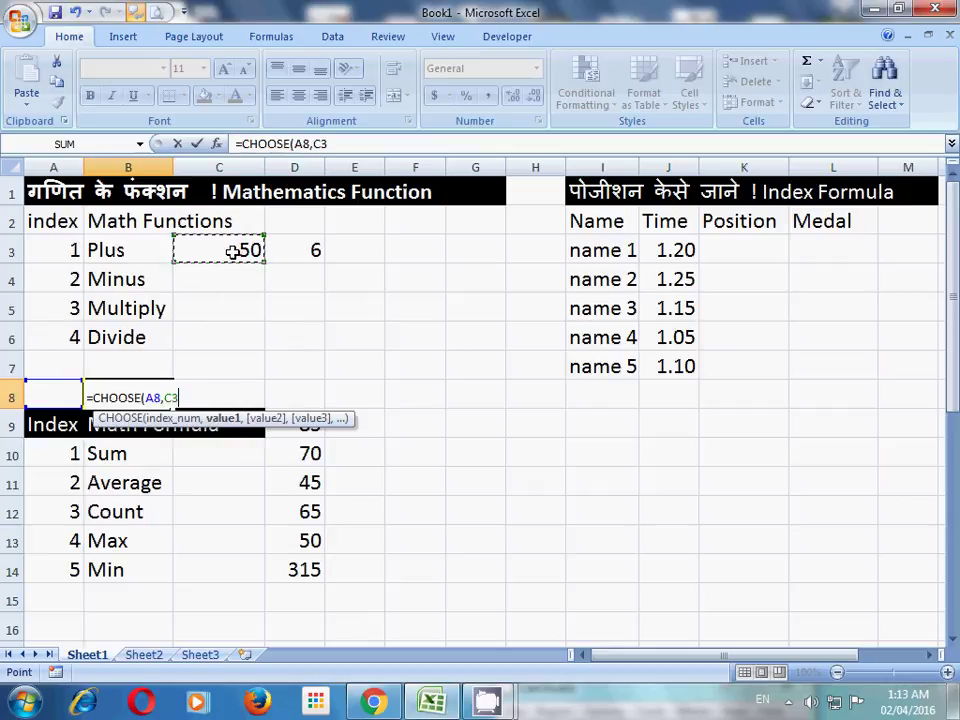
text(+)
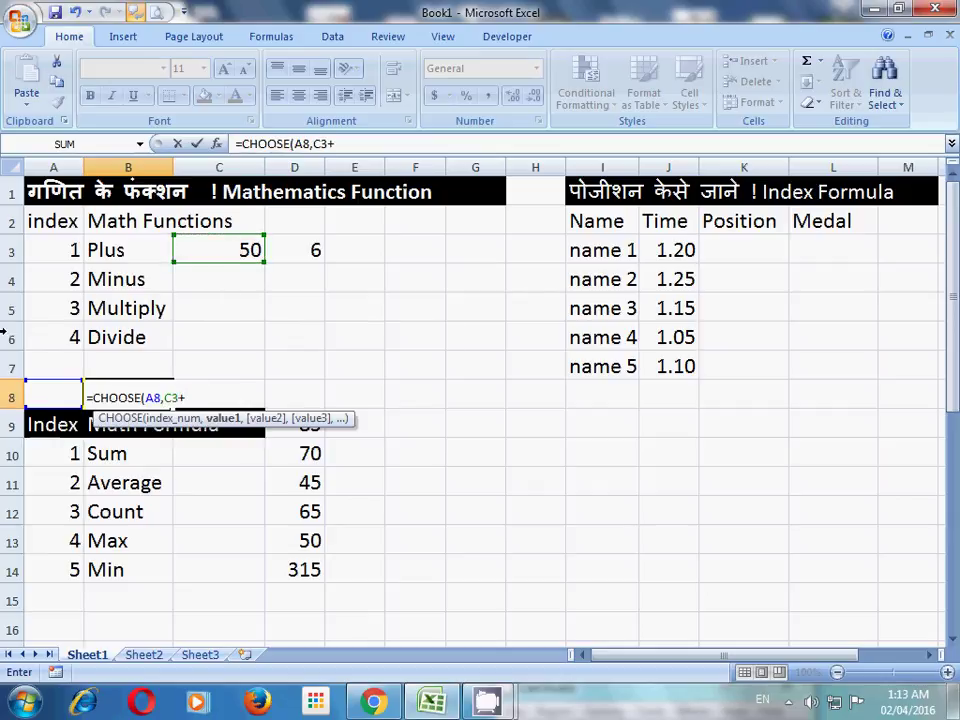
click(293, 250)
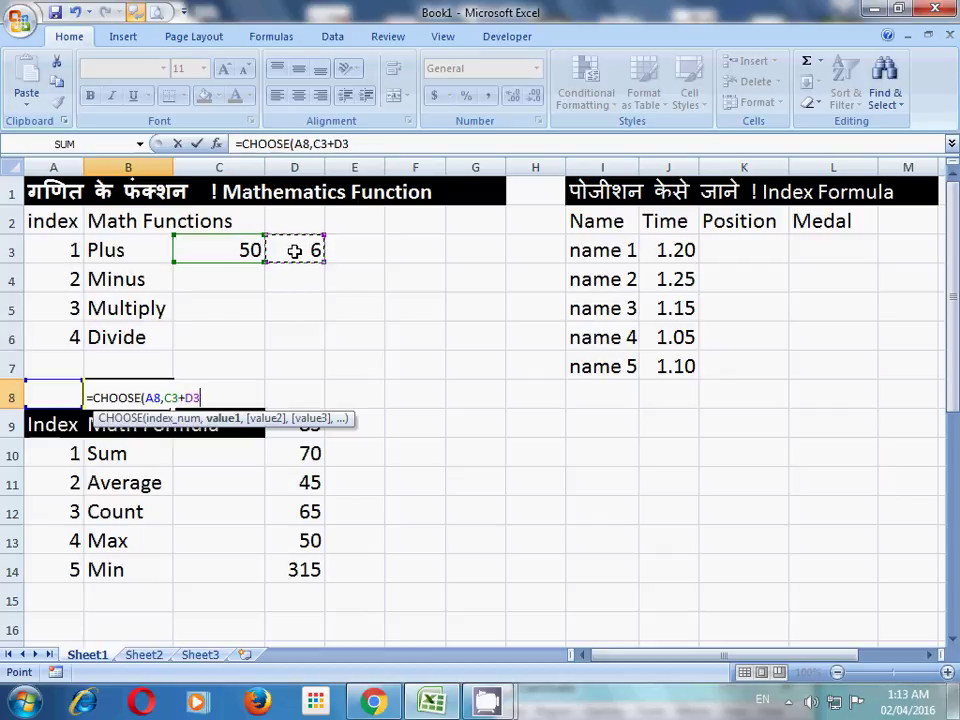
text(,)
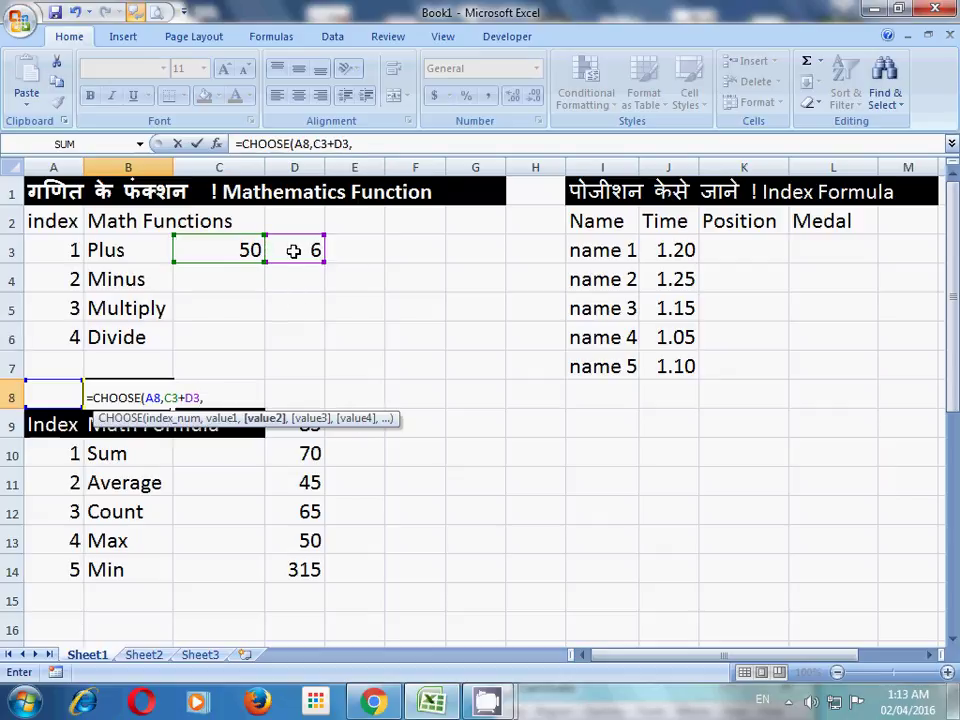
click(229, 249)
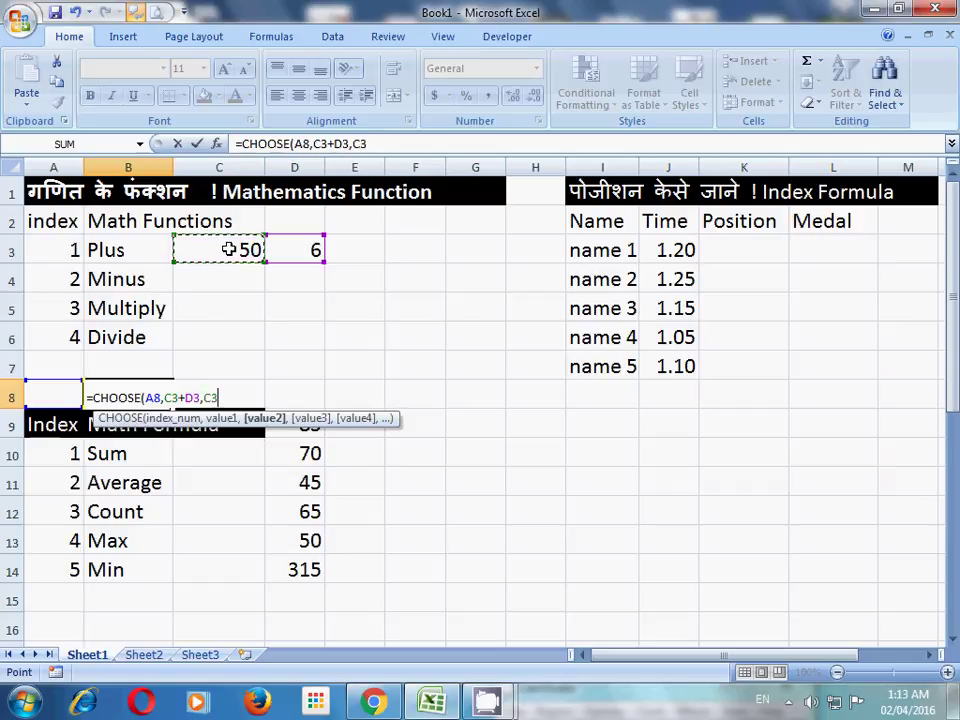
text(-)
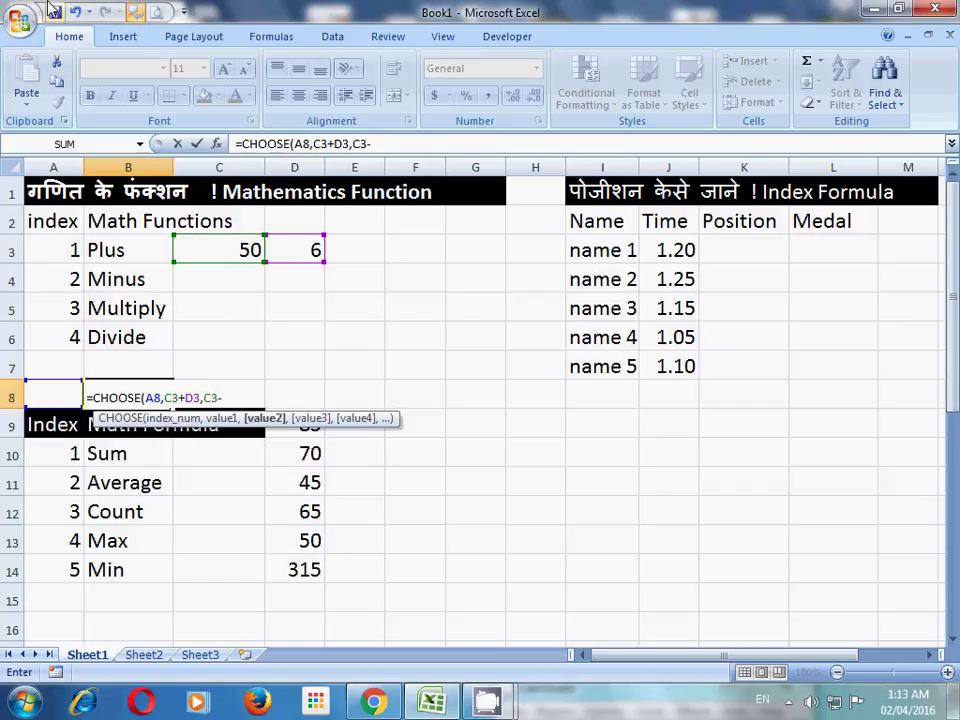
click(280, 250)
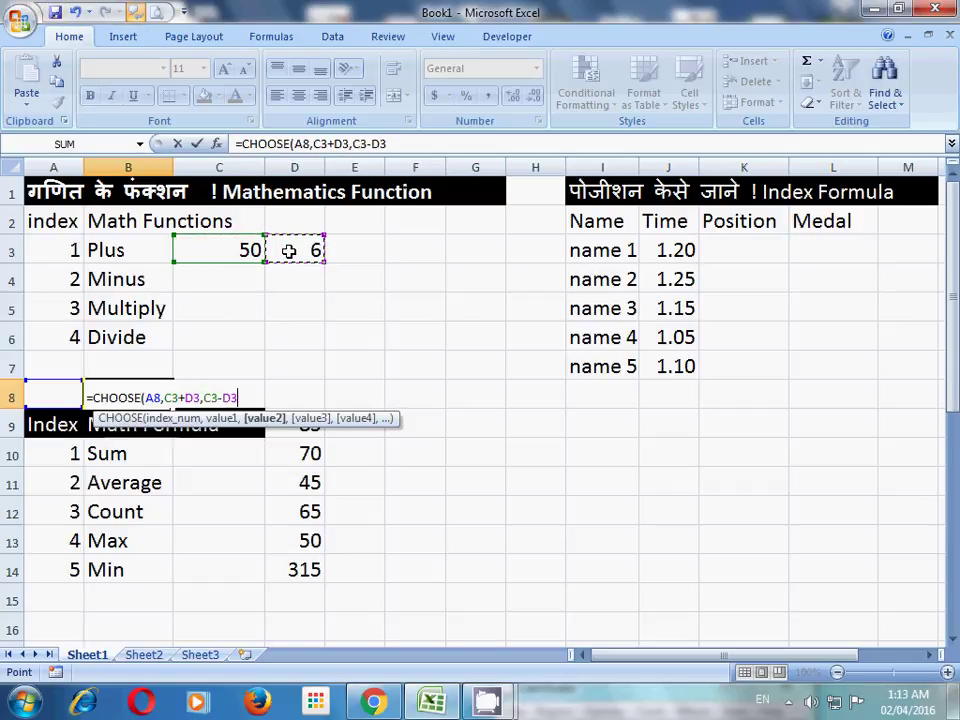
text(,)
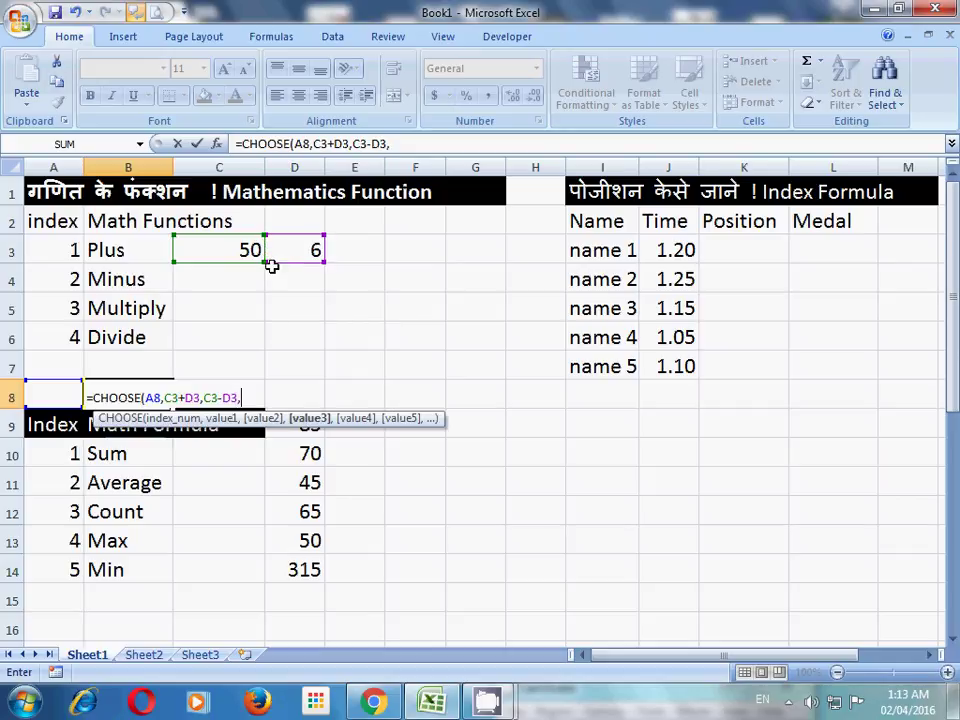
Add C3*D3 and C3/D3 as the third and fourth values and complete the CHOOSE formula in B8.
click(229, 249)
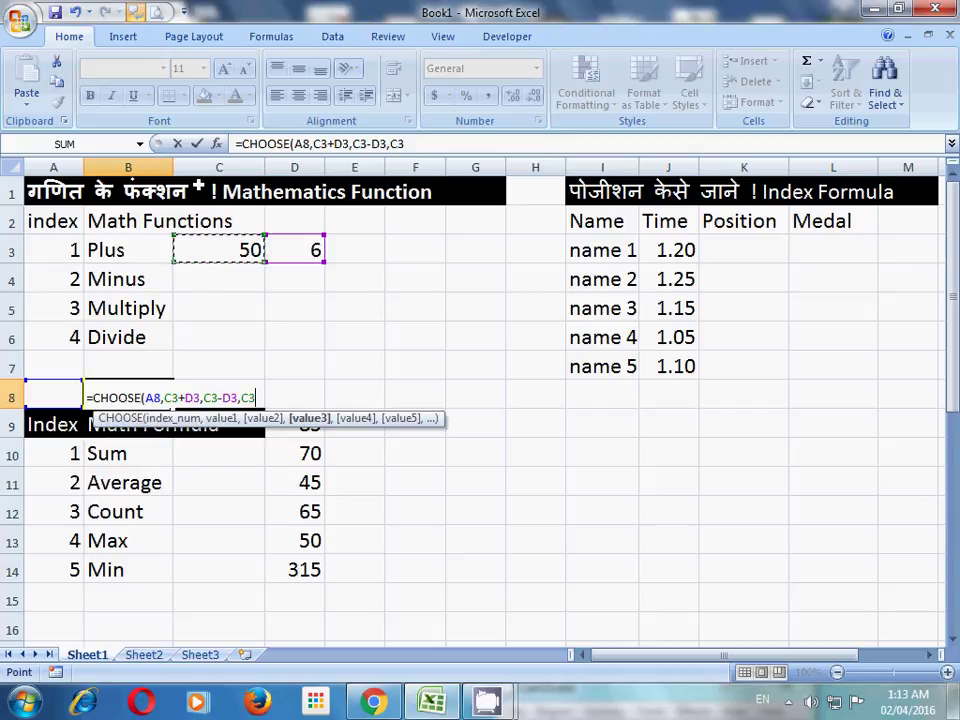
text(*)
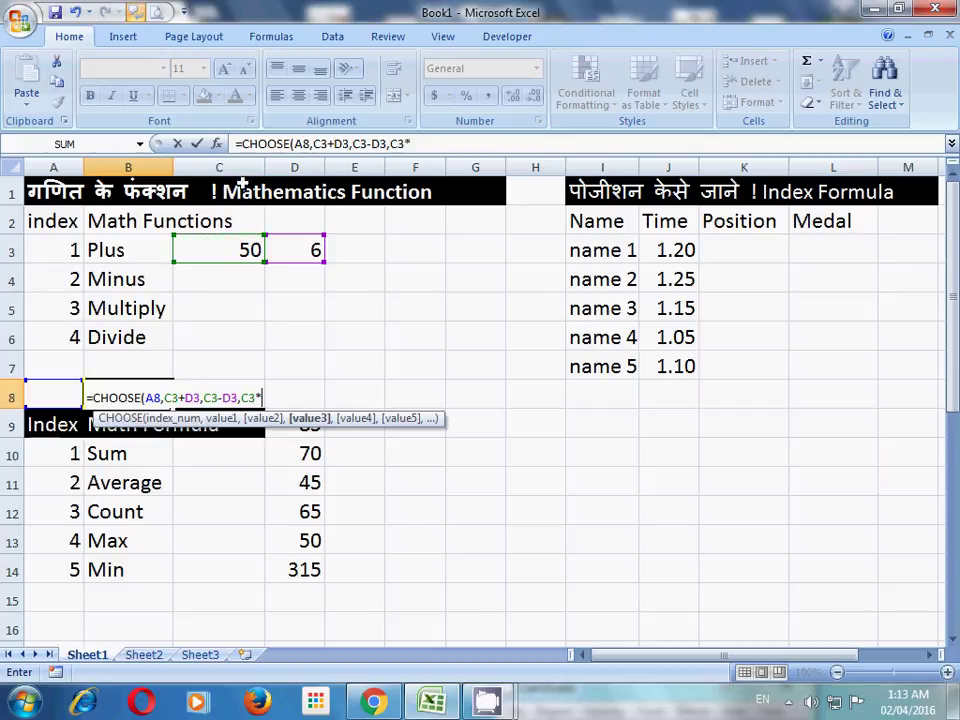
click(303, 249)
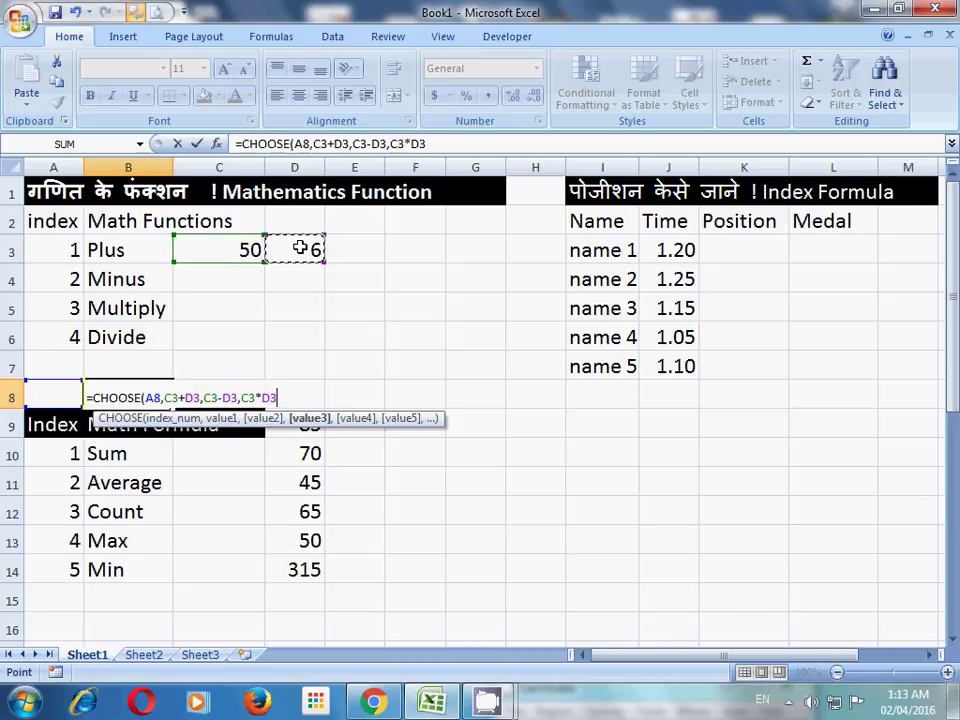
text(,)
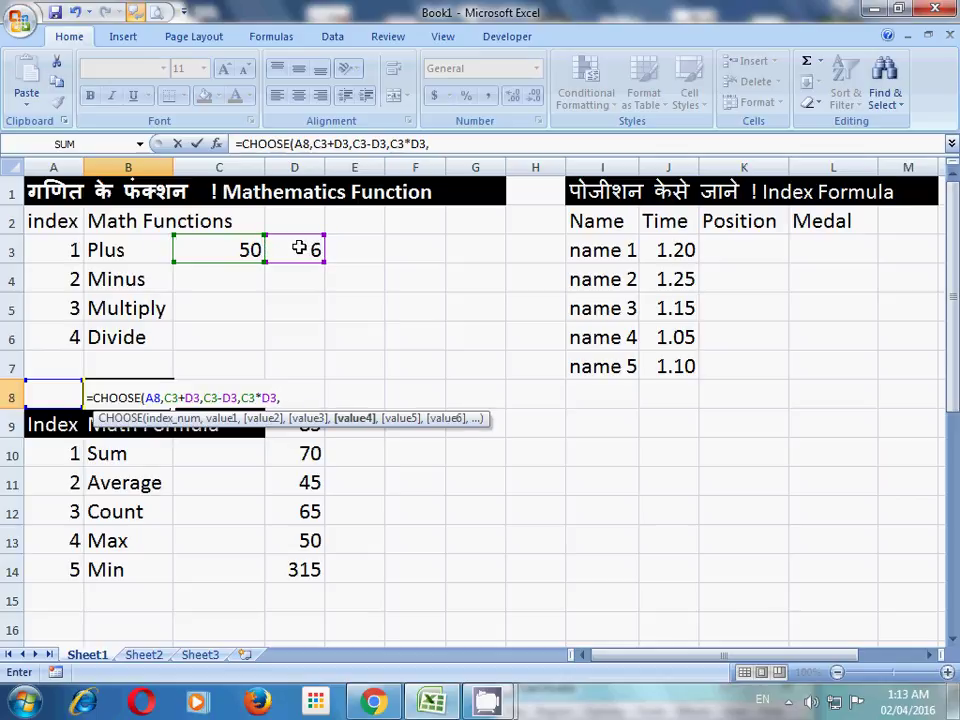
click(212, 244)
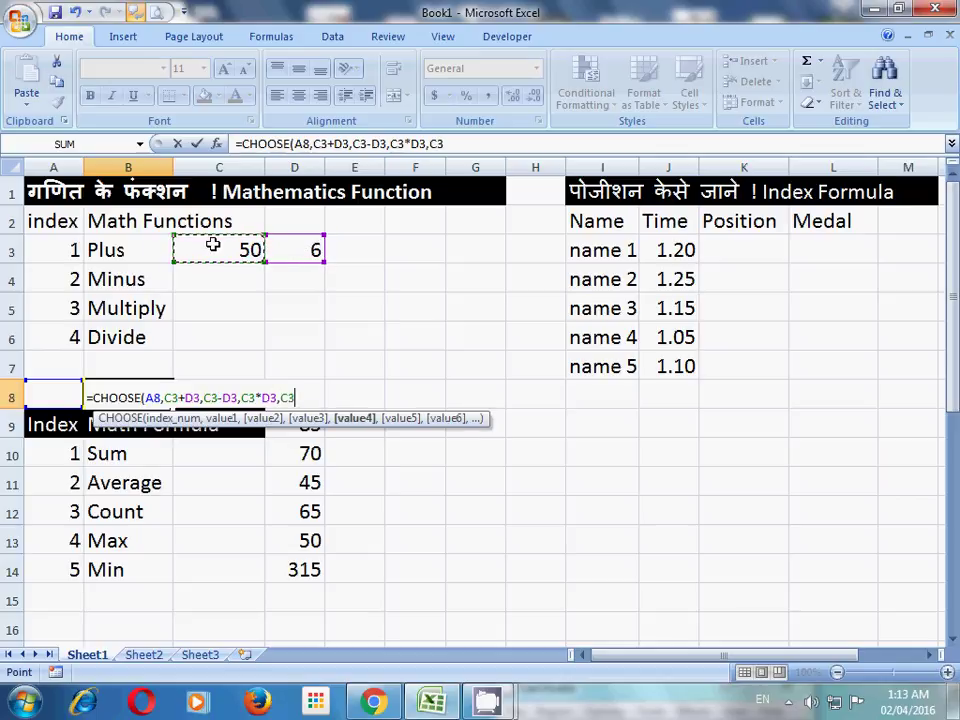
text(/)
click(294, 248)
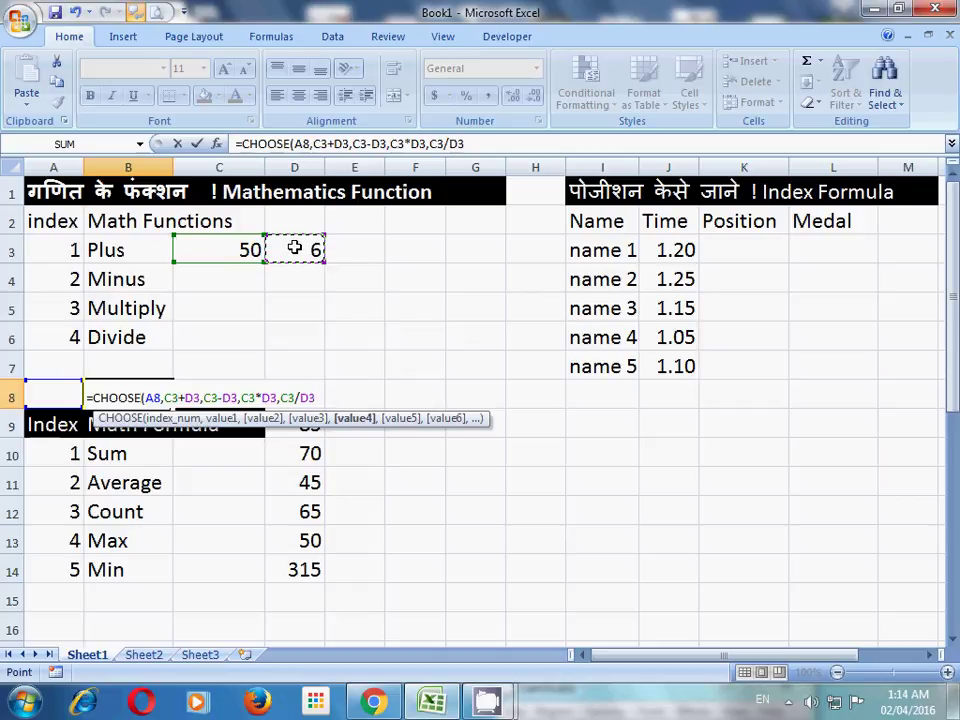
text())
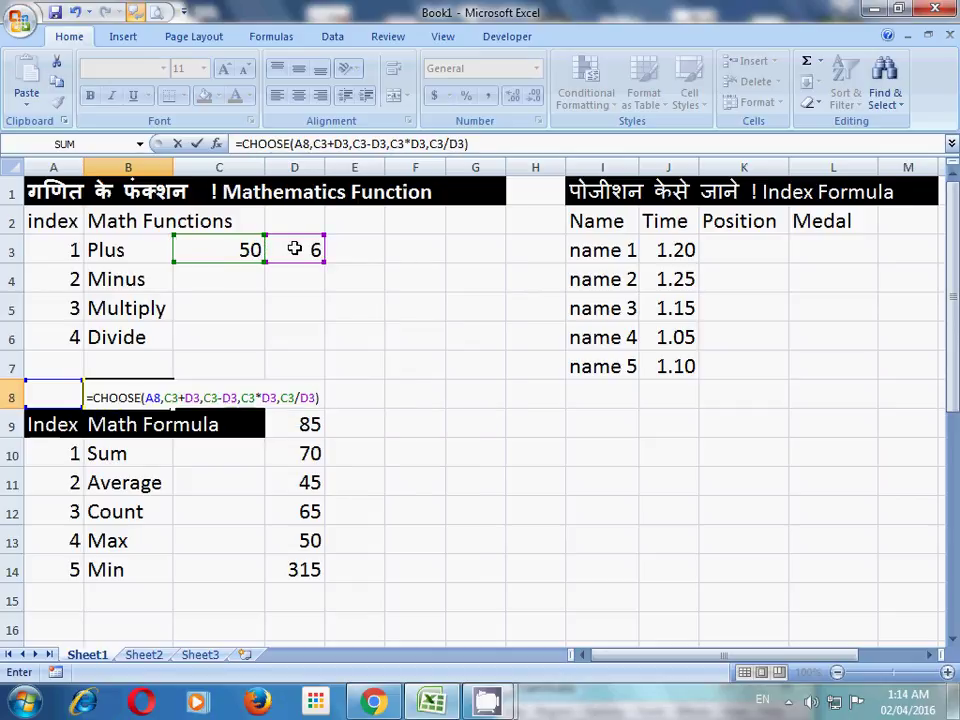
key(Return)
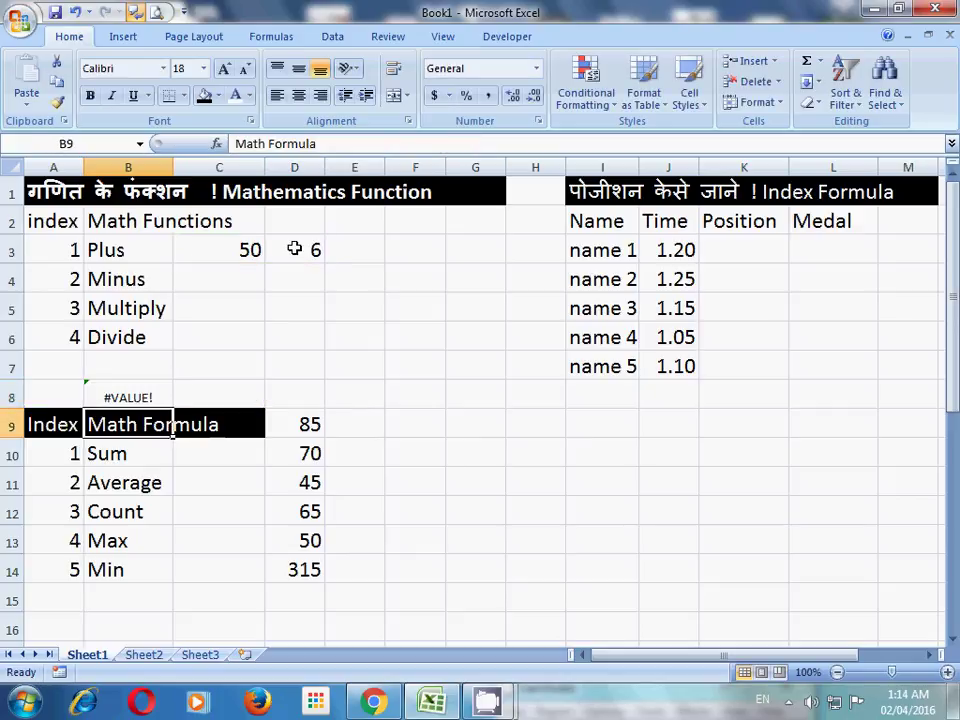
Test the CHOOSE formula by entering the index numbers 1, 2 and 3 in cell A8 one after another.
click(58, 391)
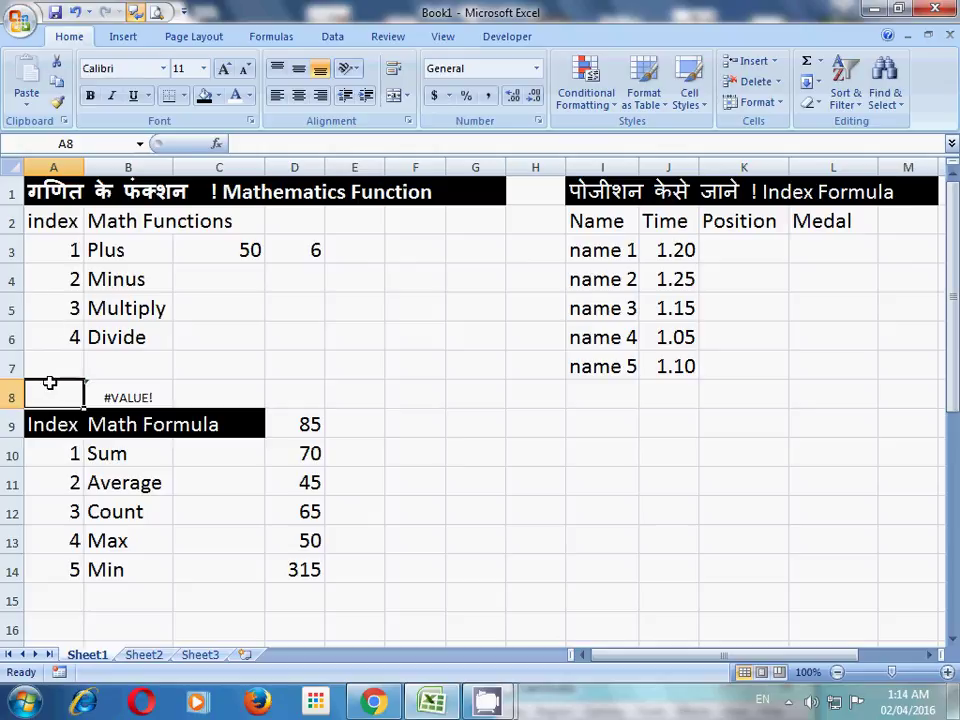
text(1)
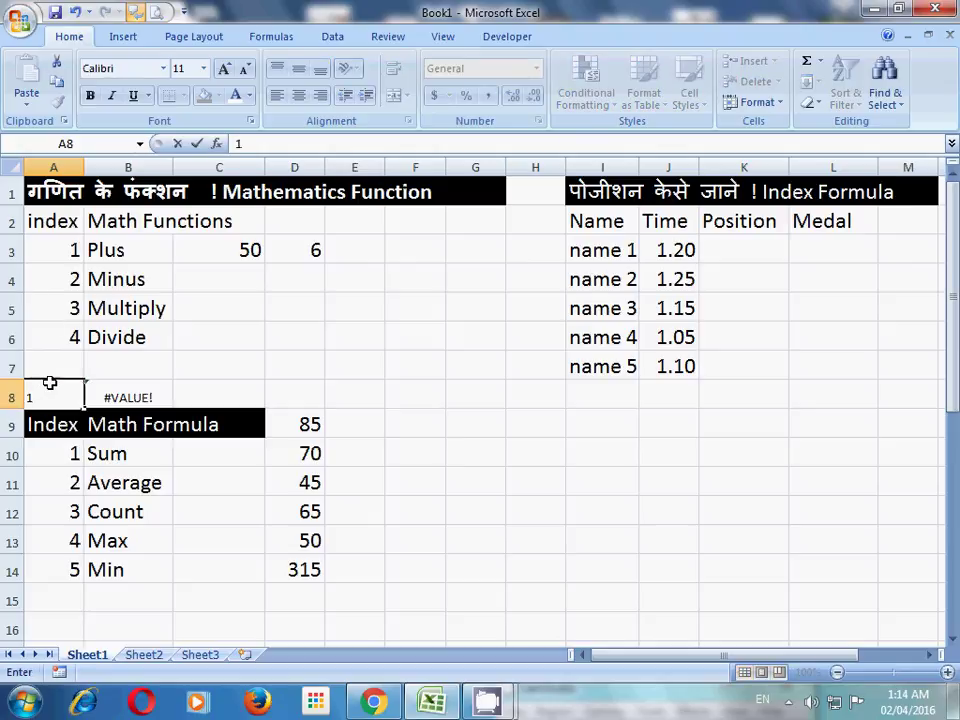
key(Return)
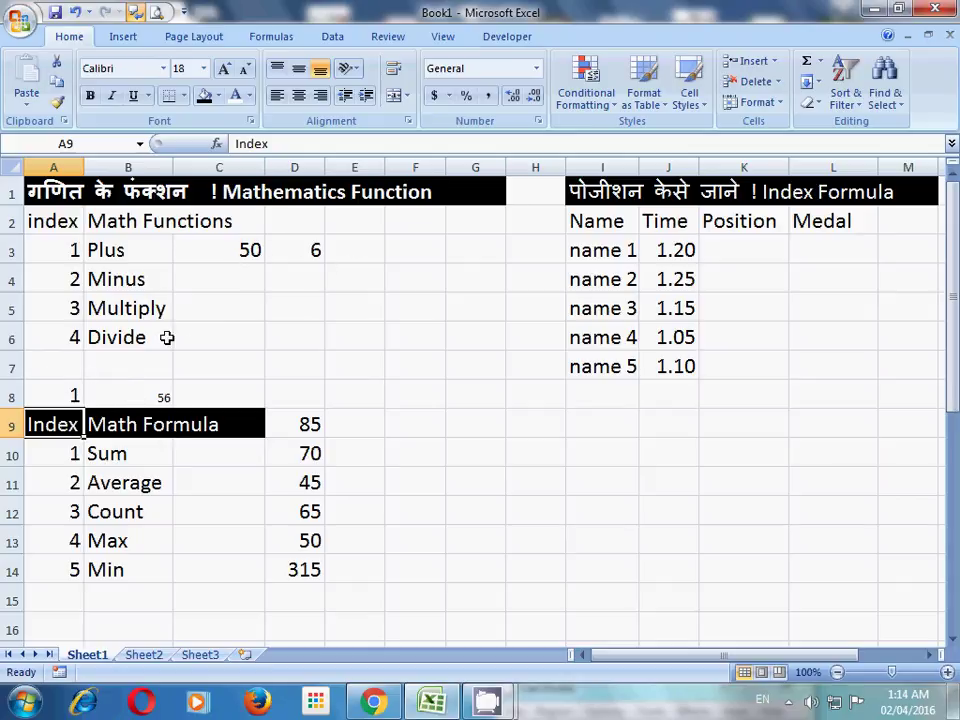
click(48, 391)
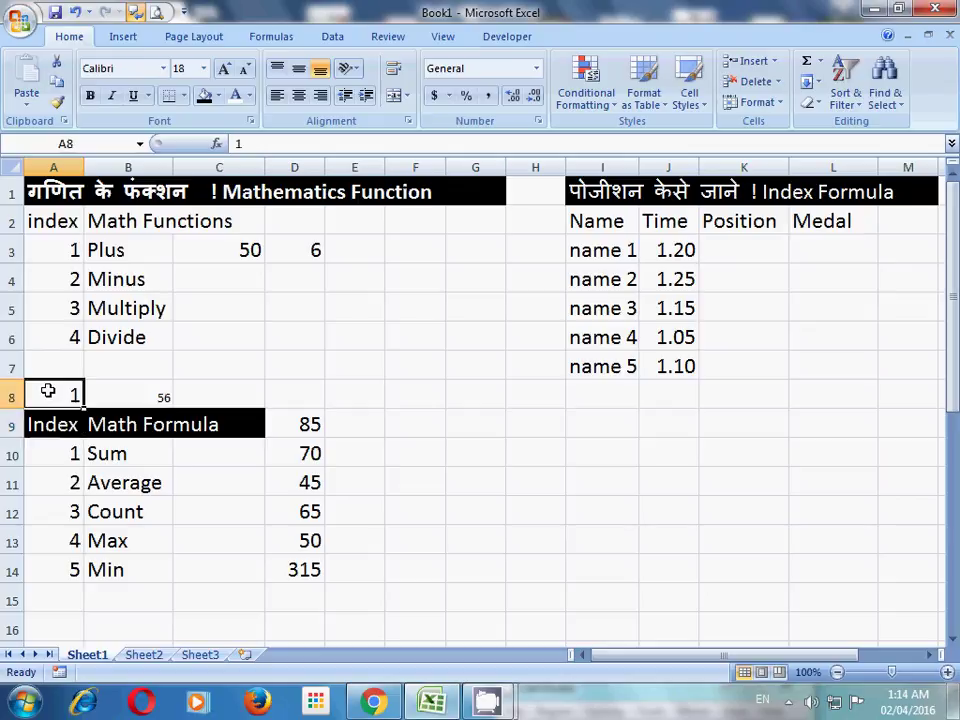
text(2)
key(Return)
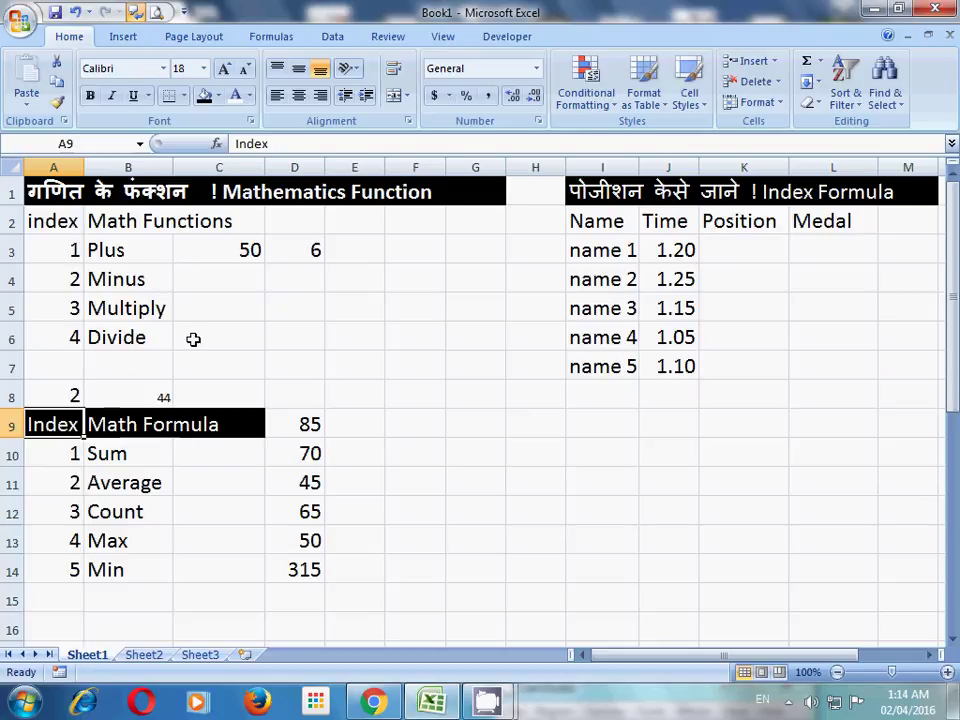
click(66, 392)
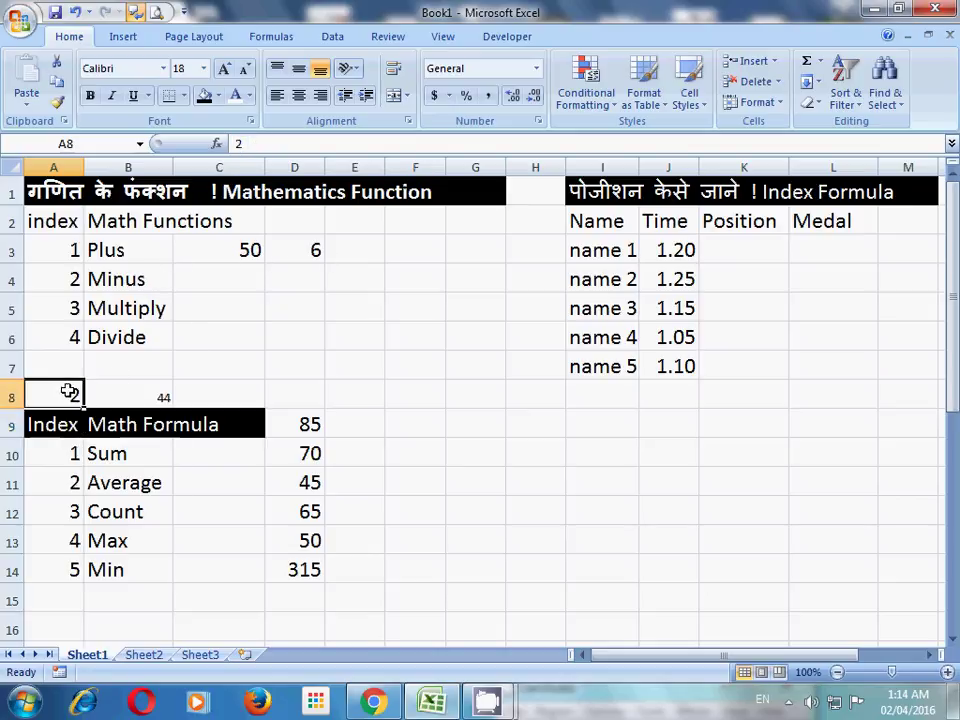
text(3)
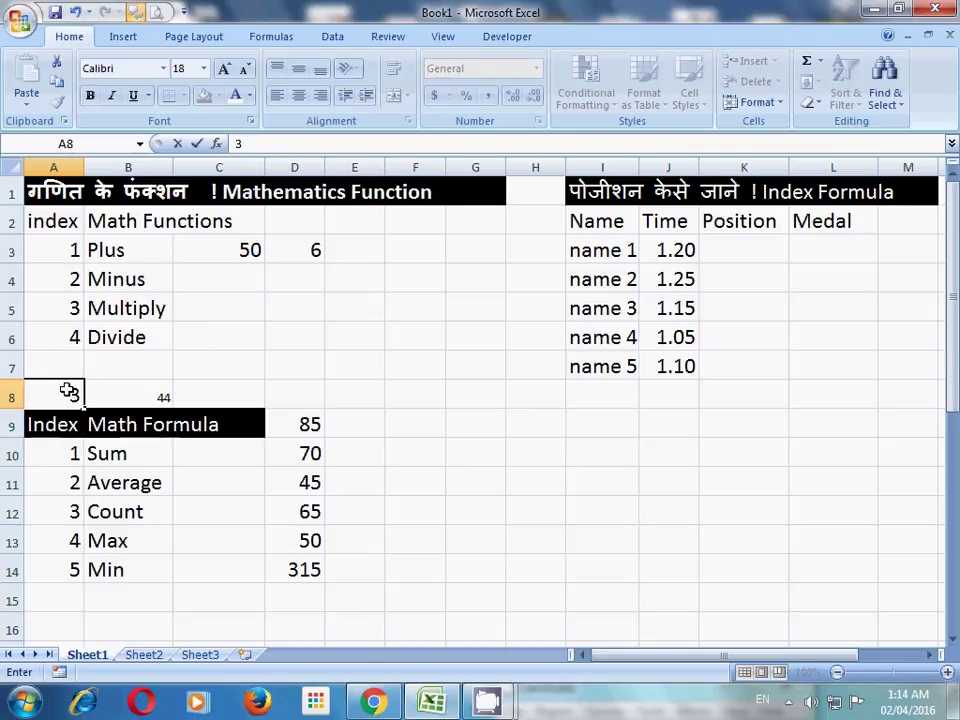
key(Return)
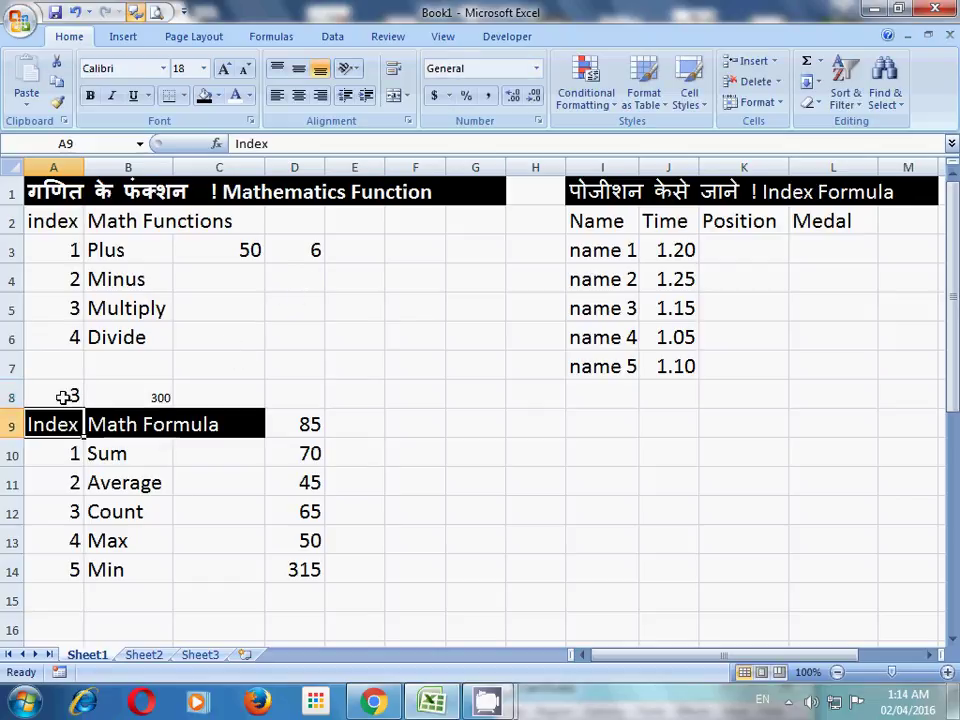
Set the index number in cell A8 to 4 so the formula performs the division.
click(61, 394)
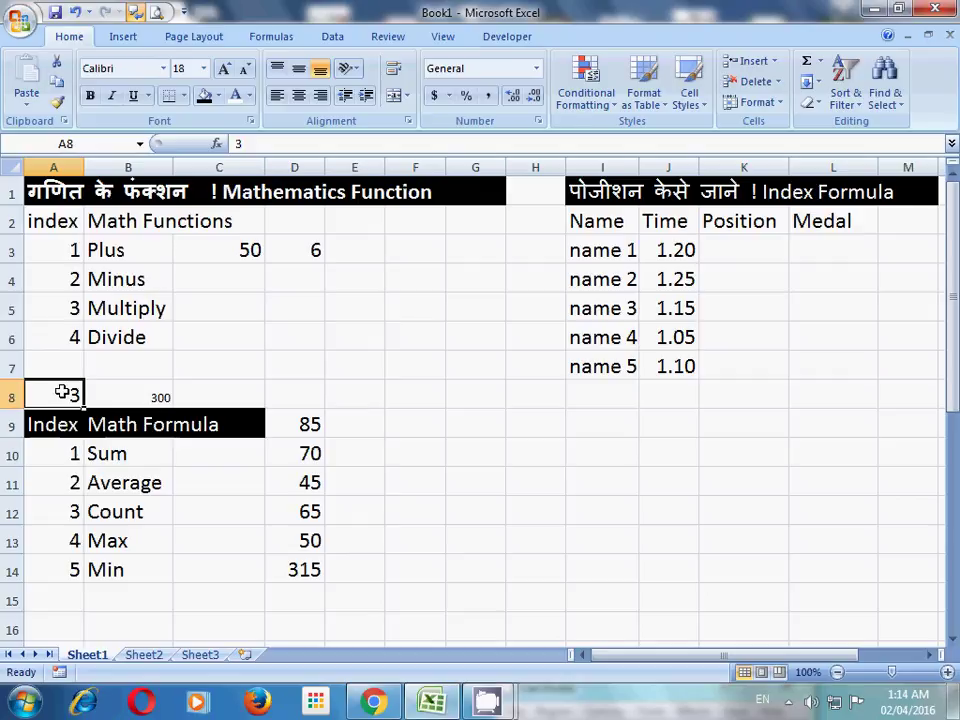
text(4)
key(Return)
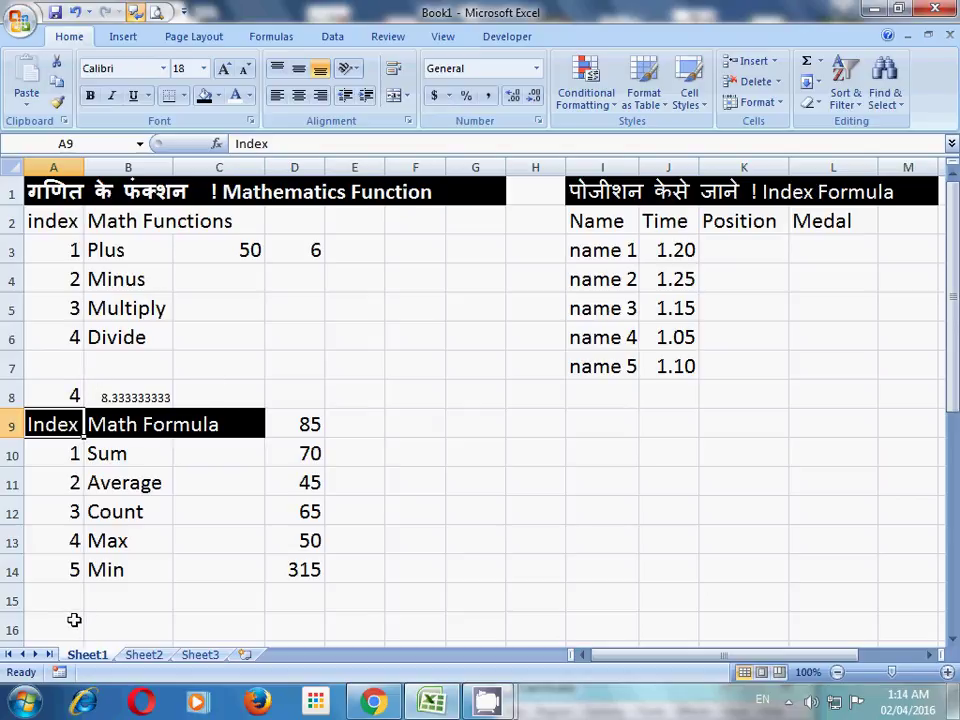
click(121, 596)
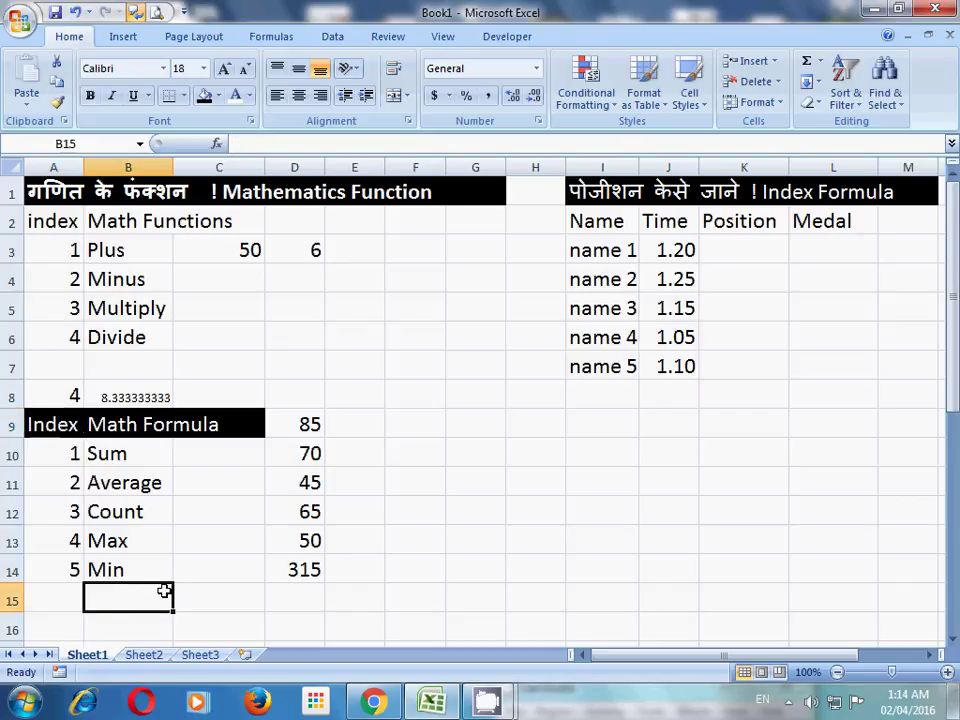
click(777, 190)
click(574, 191)
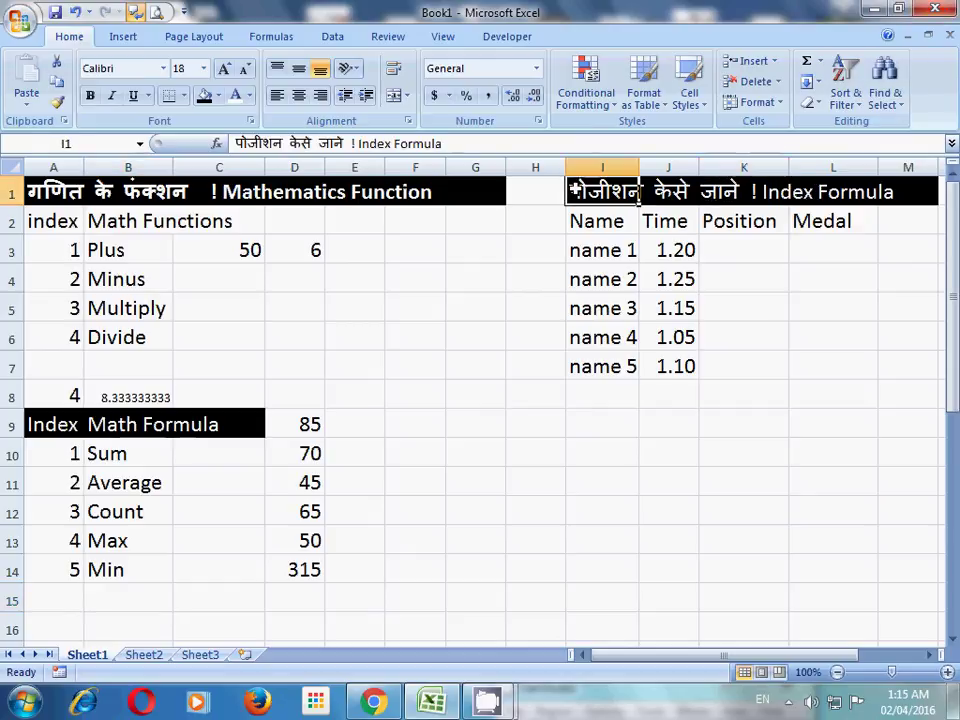
Replace the word Index with Choose in the heading in cell I1 so it ends in "Choose Formula".
click(356, 143)
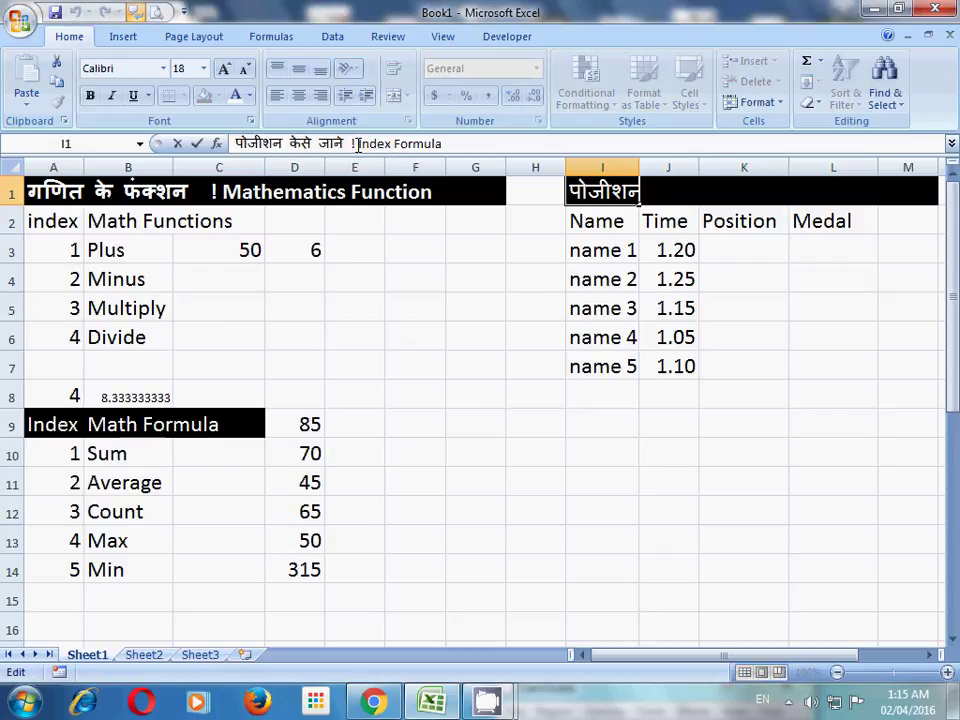
key(Delete)
key(Delete)
key(Delete)
key(Delete)
key(Delete)
key(Delete)
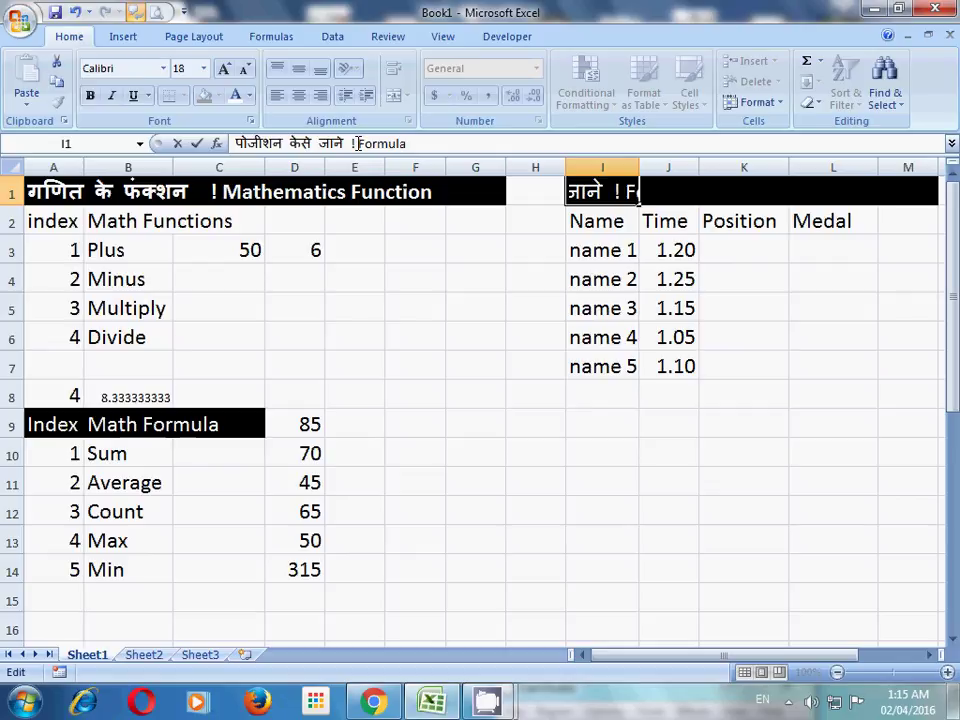
text(Choose)
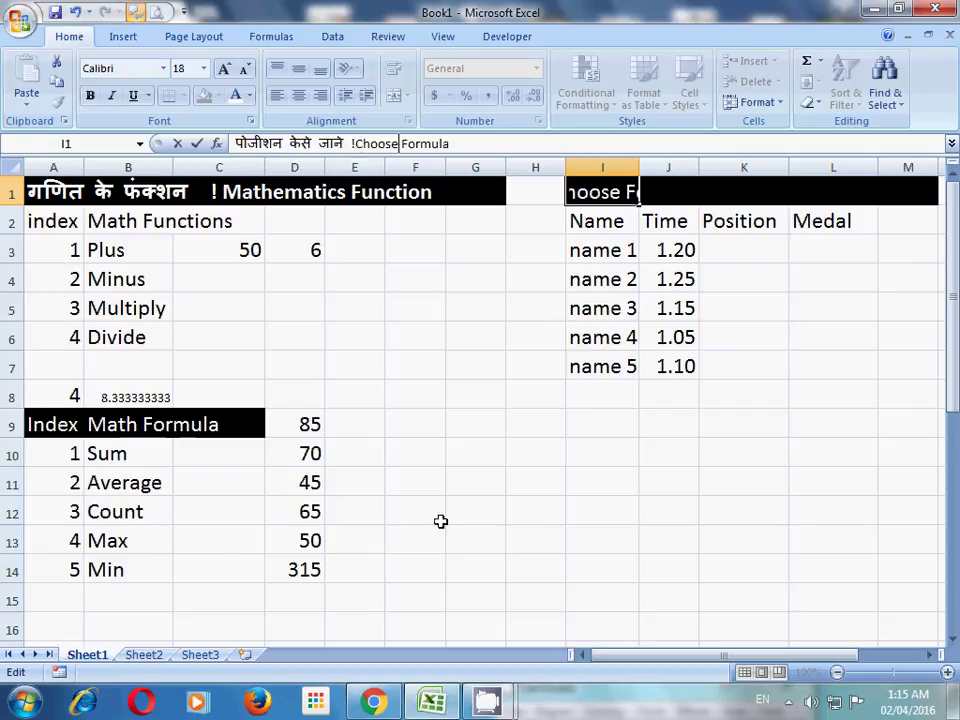
Start a CHOOSE formula in cell B15 with A15 as its index number.
click(140, 601)
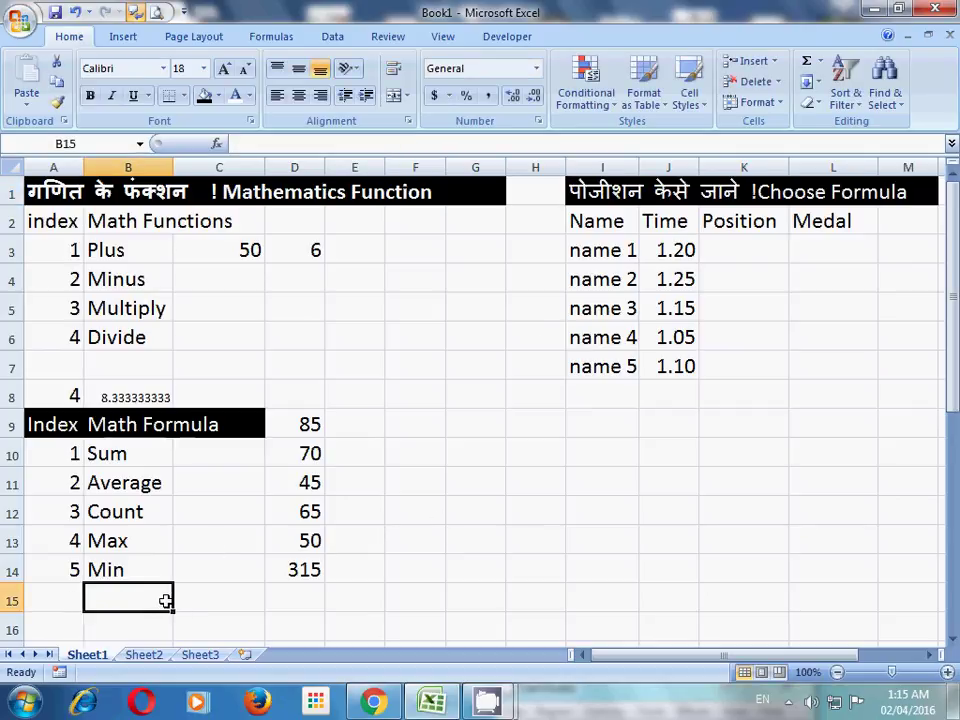
text(=)
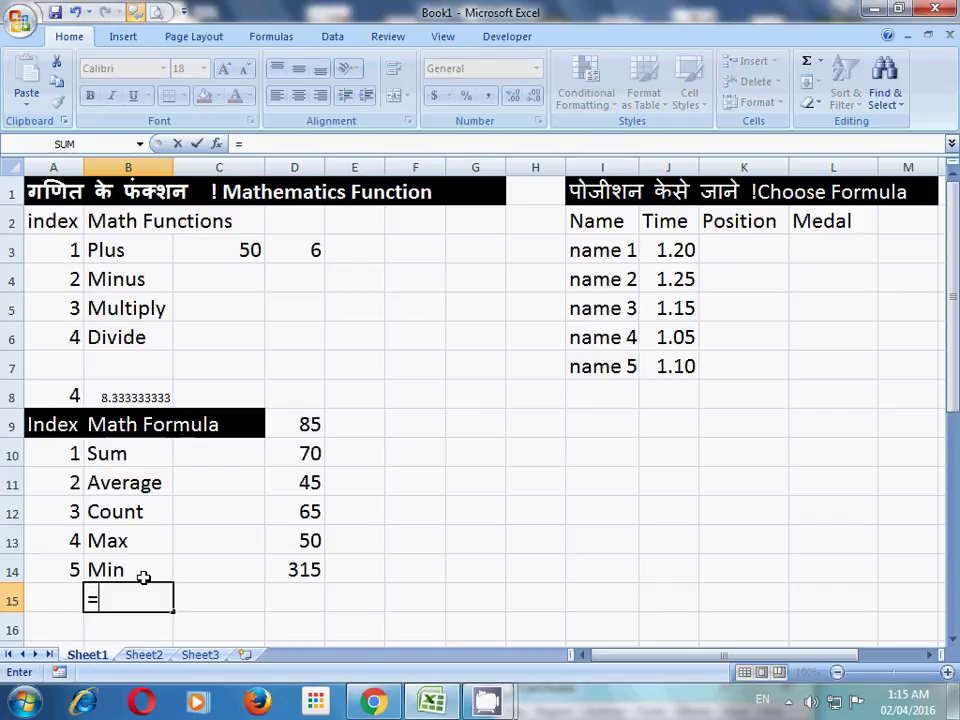
text(ch)
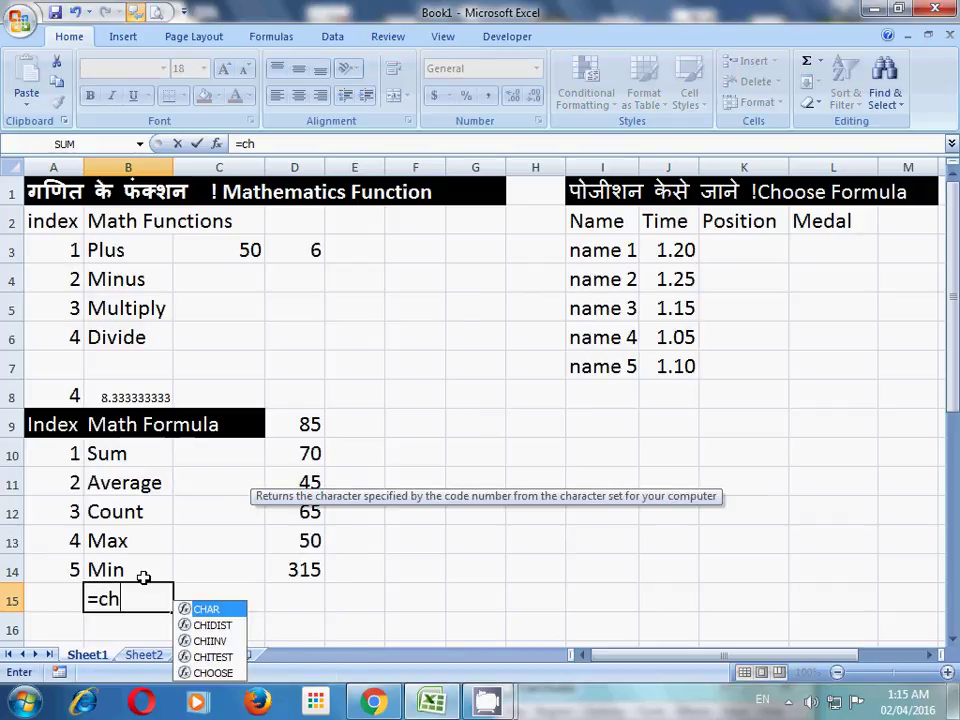
text(oo)
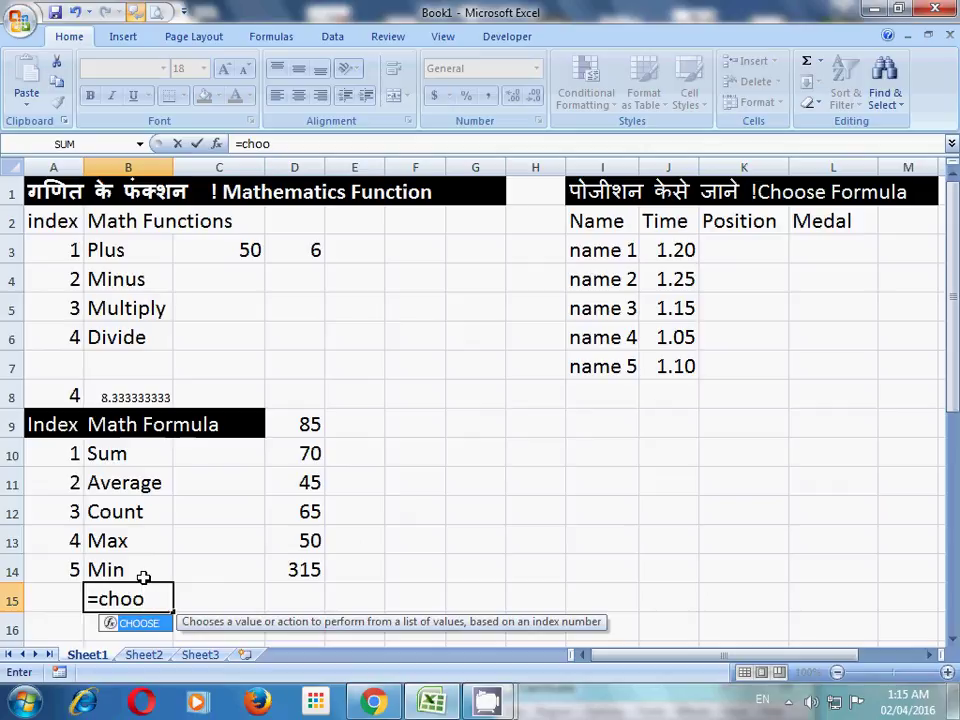
key(Tab)
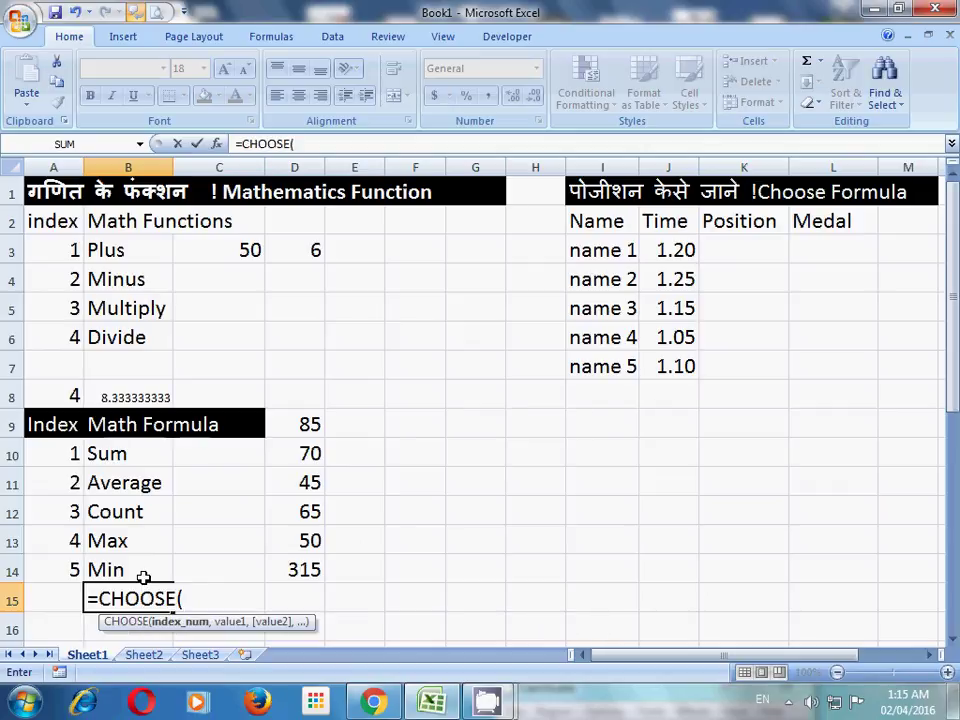
click(48, 598)
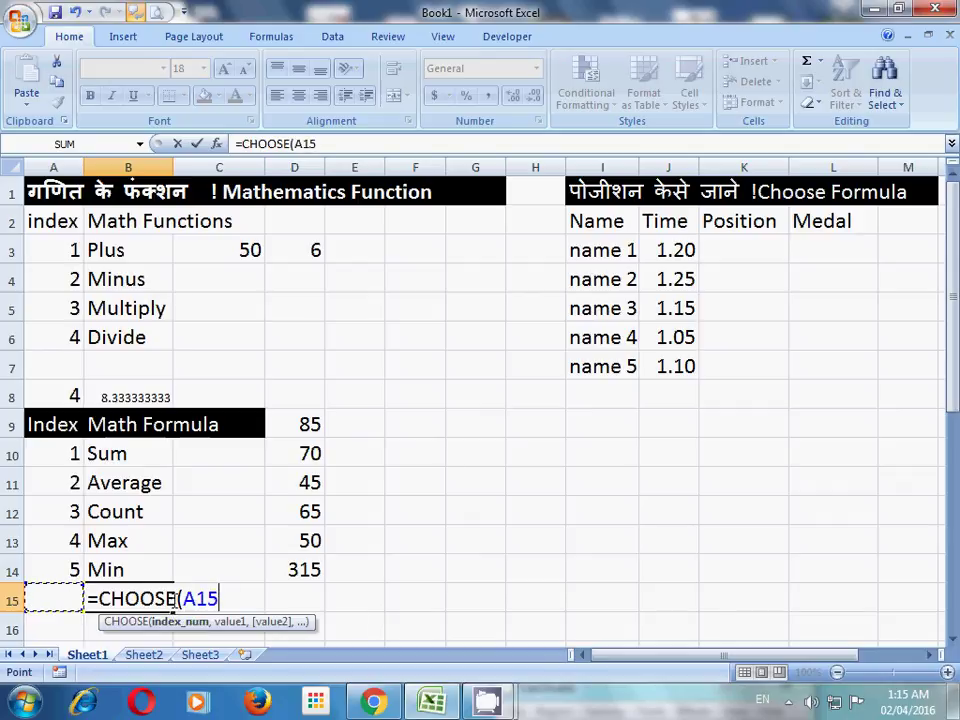
text(,)
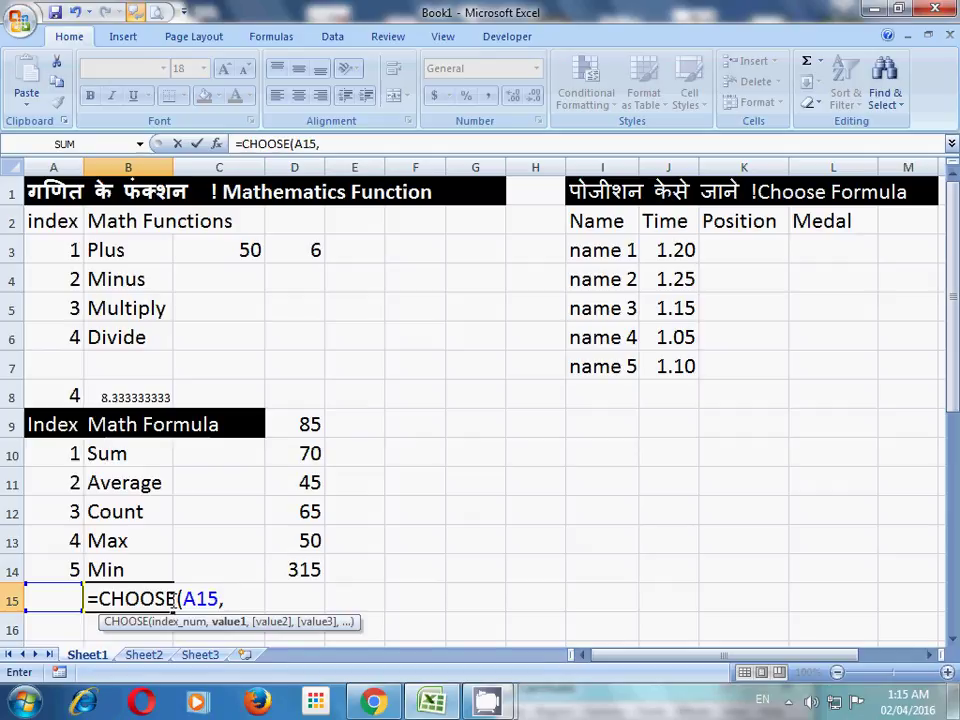
Add SUM(D9:D13) as the first value of the CHOOSE formula in B15.
text(s)
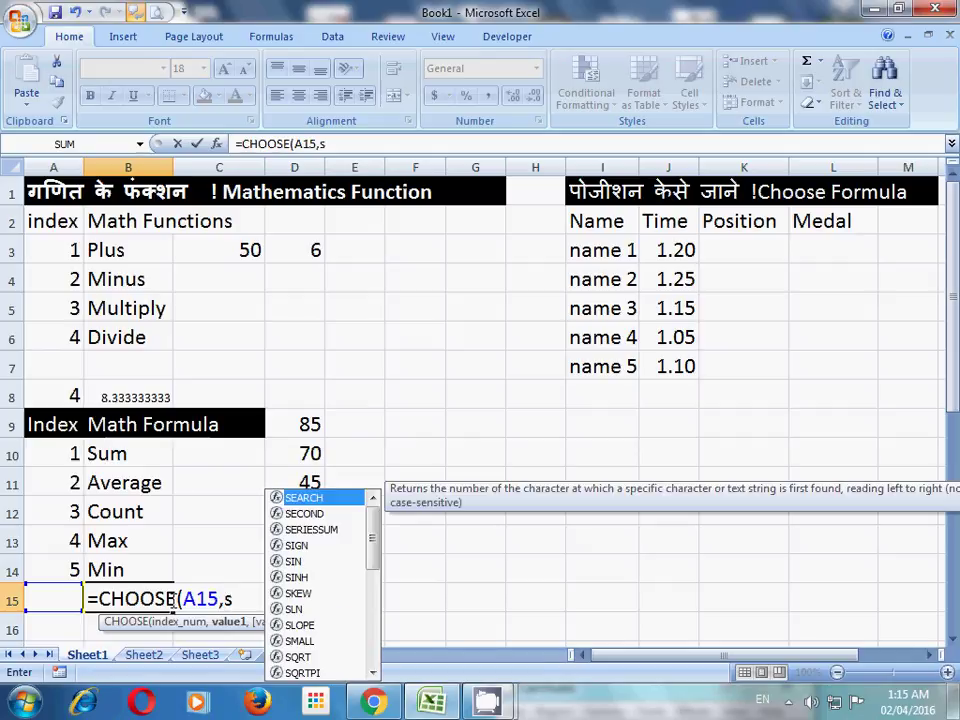
text(um)
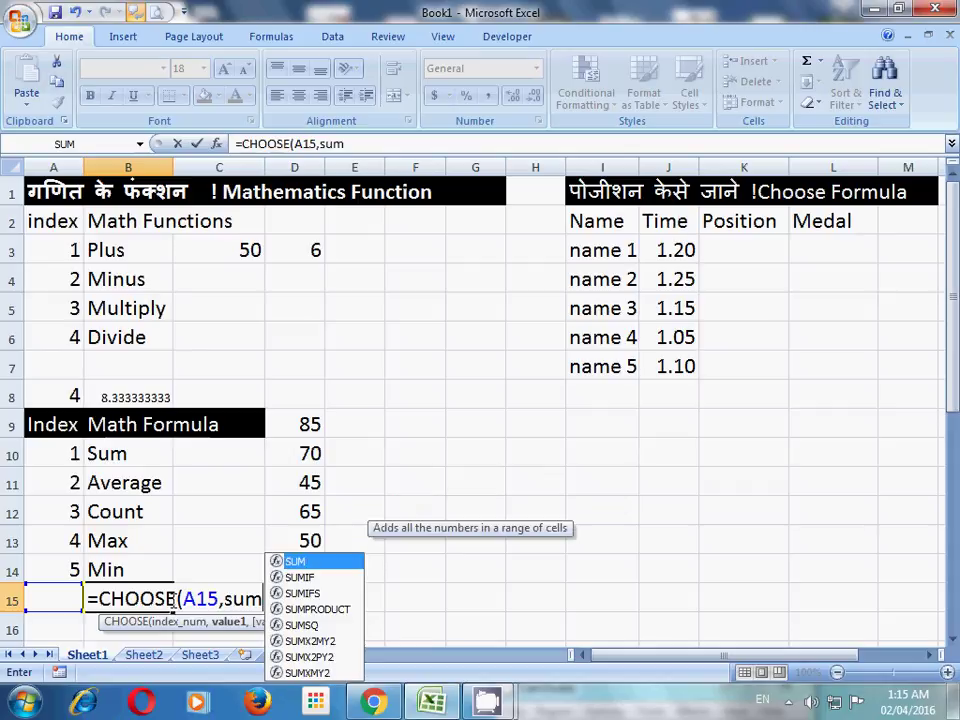
key(Tab)
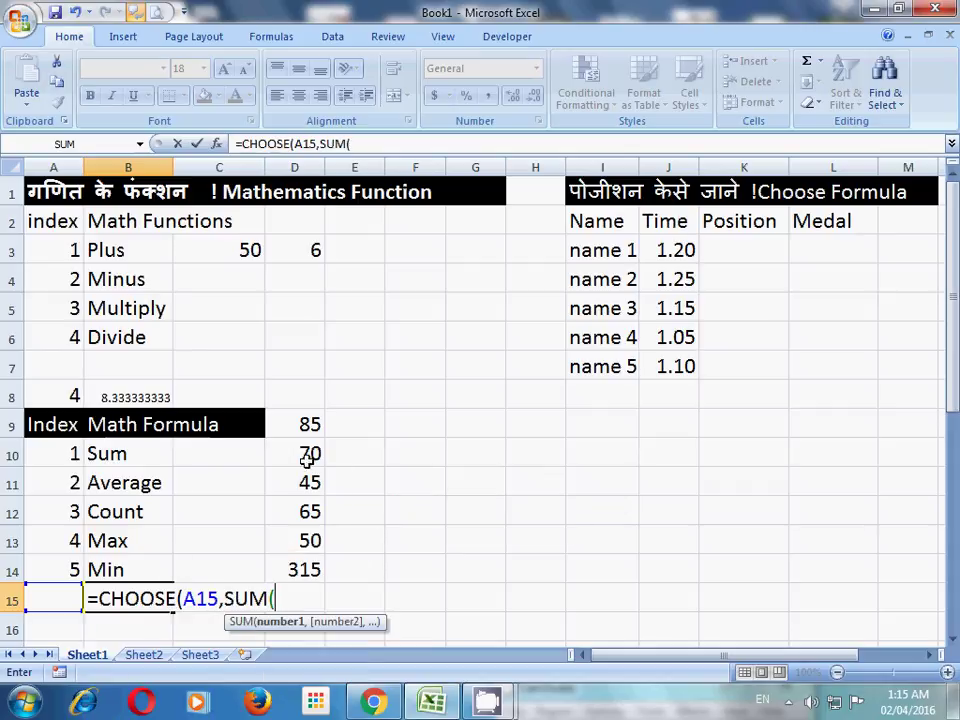
drag(293, 421, 296, 540)
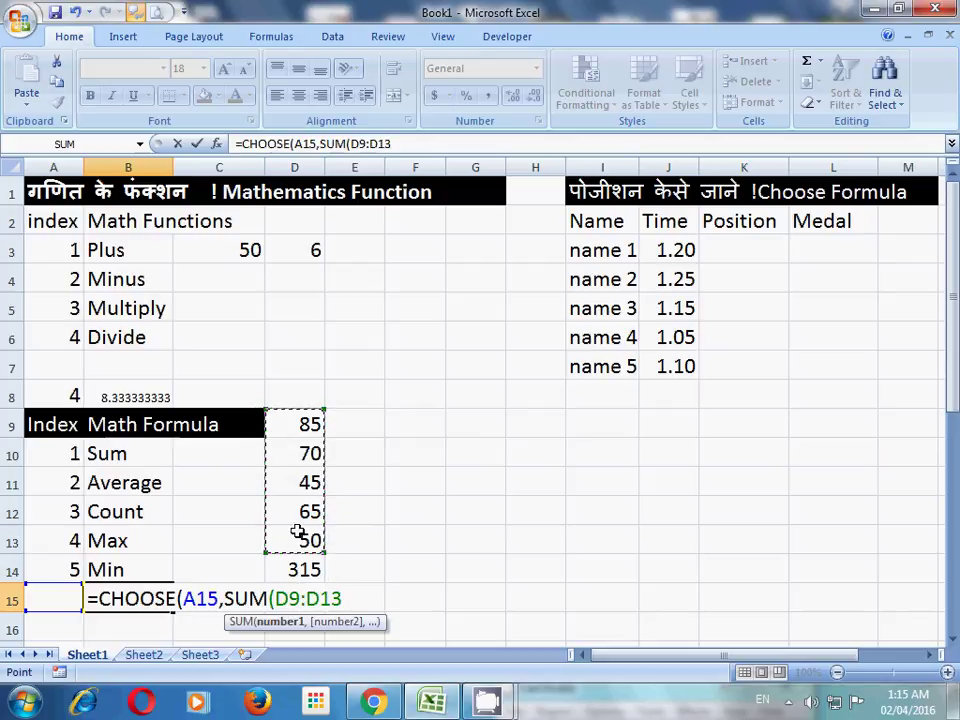
text(),)
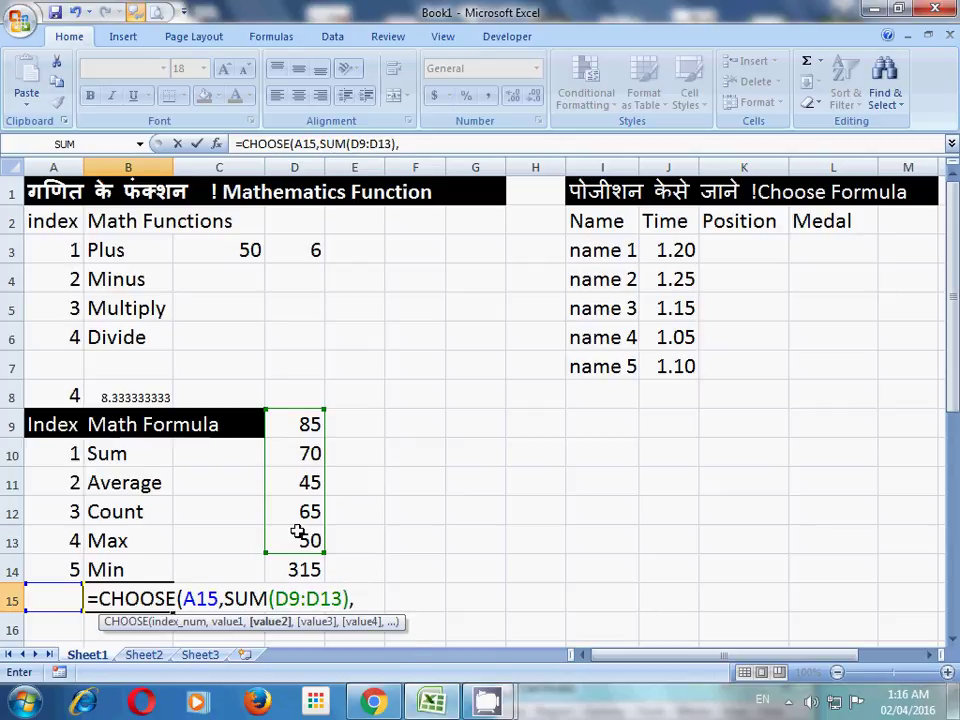
Add AVERAGE(D9:D13) as the second value of the CHOOSE formula.
text(aver)
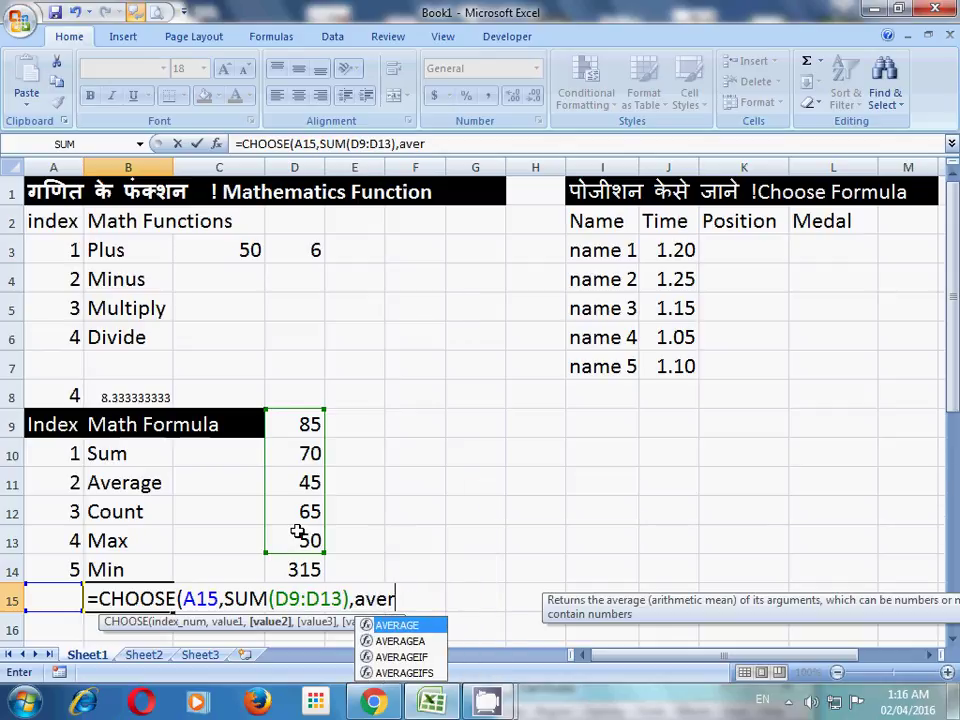
key(Tab)
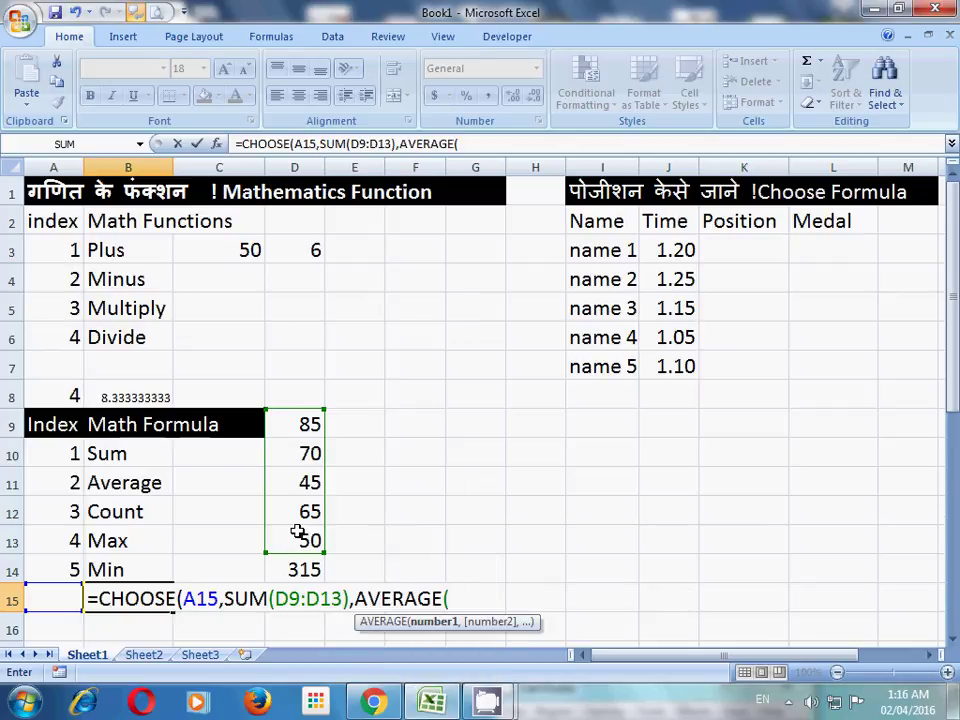
click(290, 422)
drag(290, 422, 293, 535)
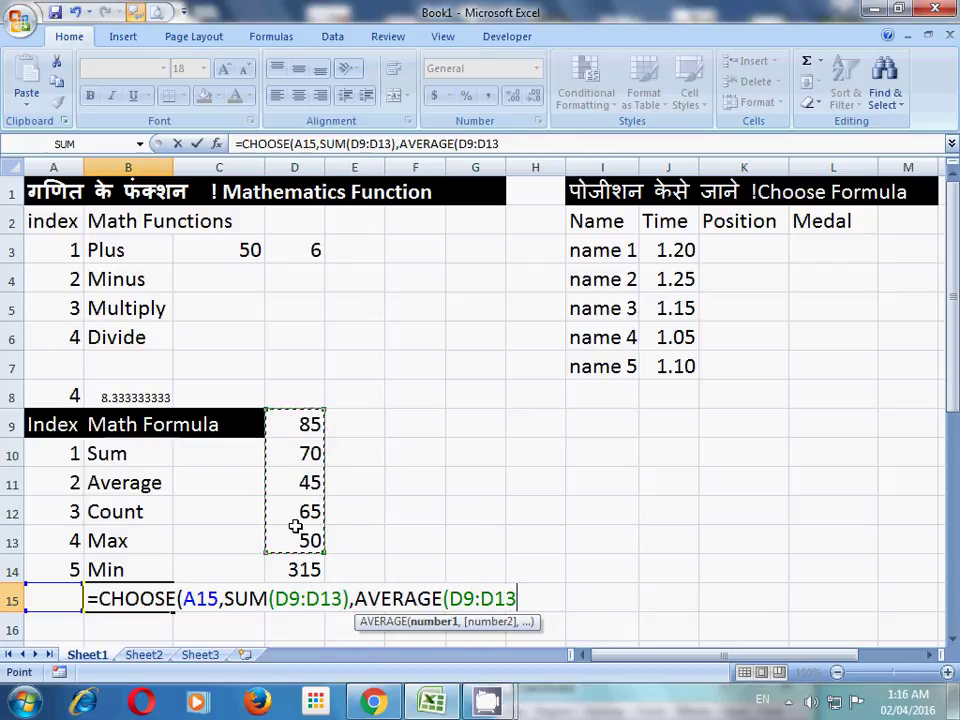
text(),)
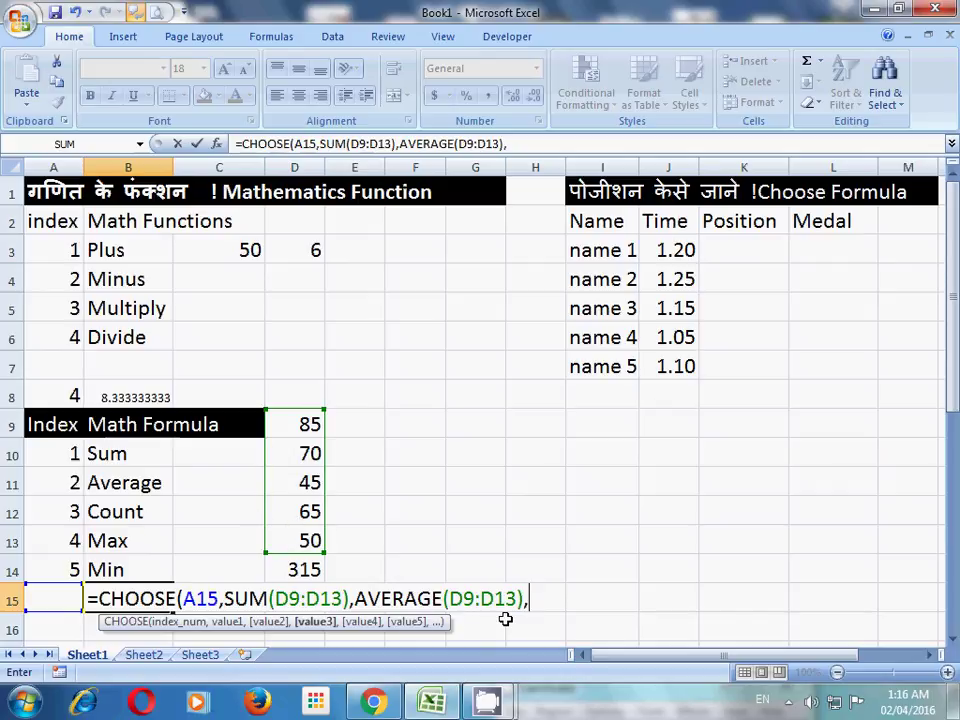
Add COUNT(D9:D13) as the third value of the CHOOSE formula.
text(cu)
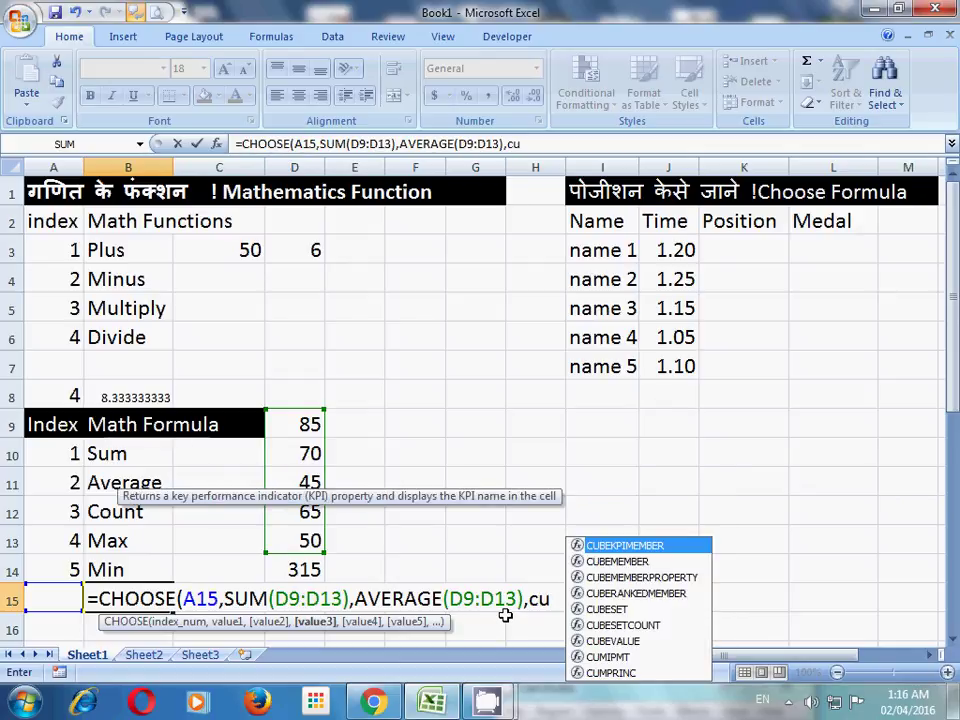
key(BackSpace)
text(o)
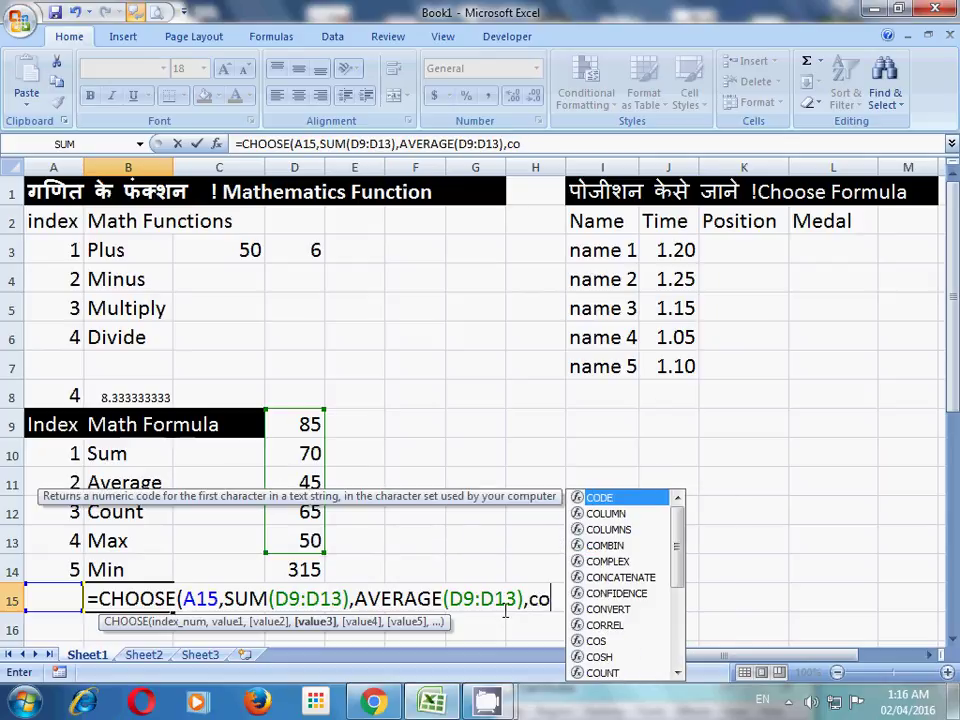
text(un)
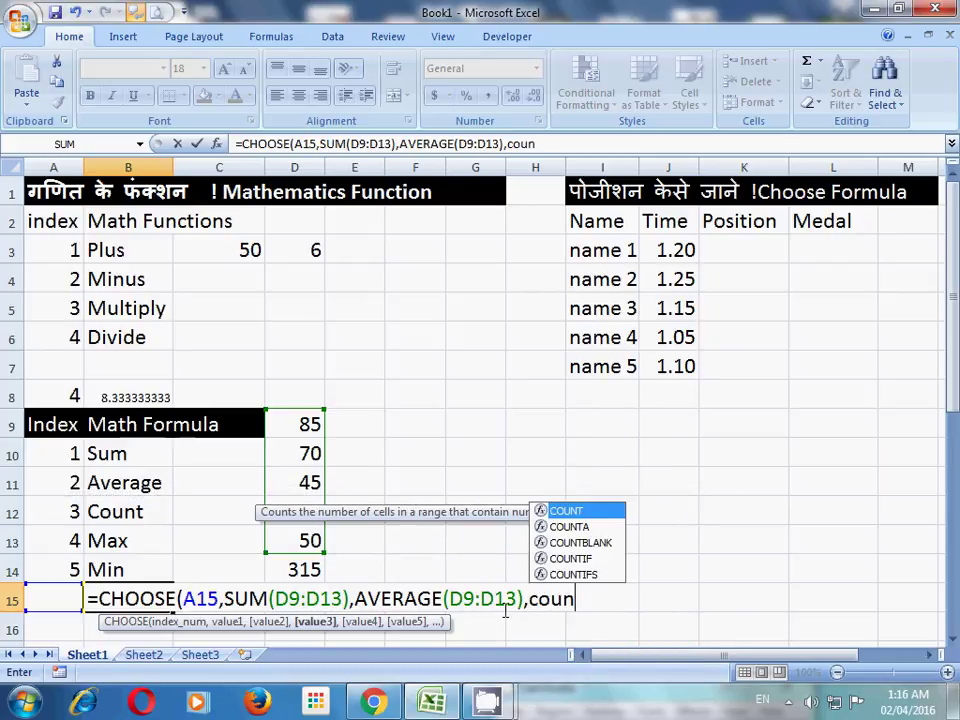
key(Tab)
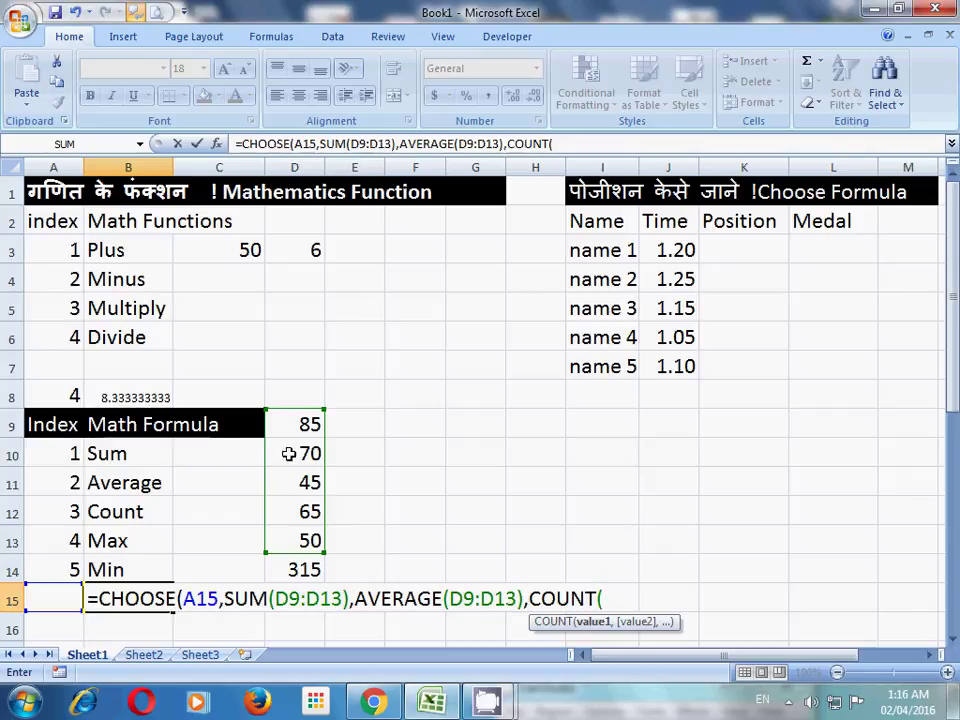
drag(281, 424, 289, 540)
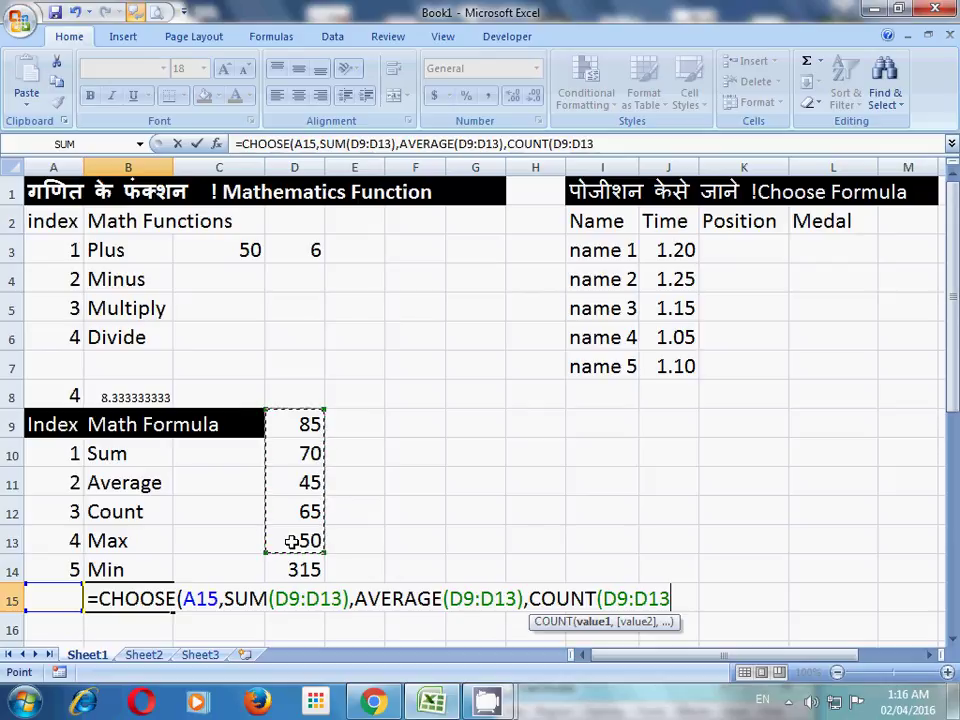
text(),)
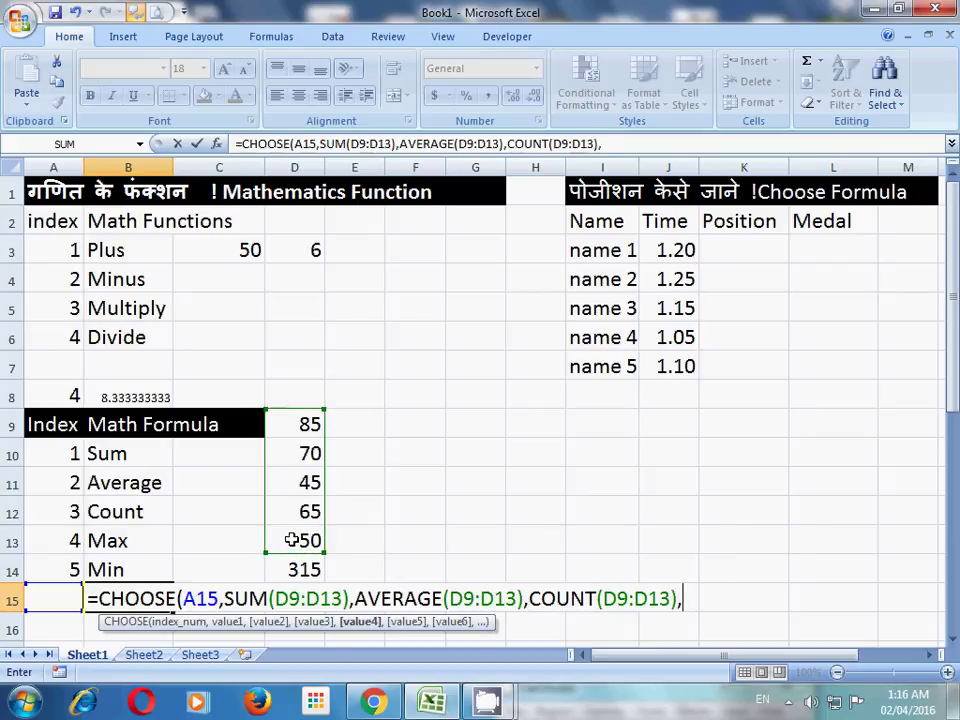
Add MAX(D9:D13) as the fourth value of the CHOOSE formula.
text(max)
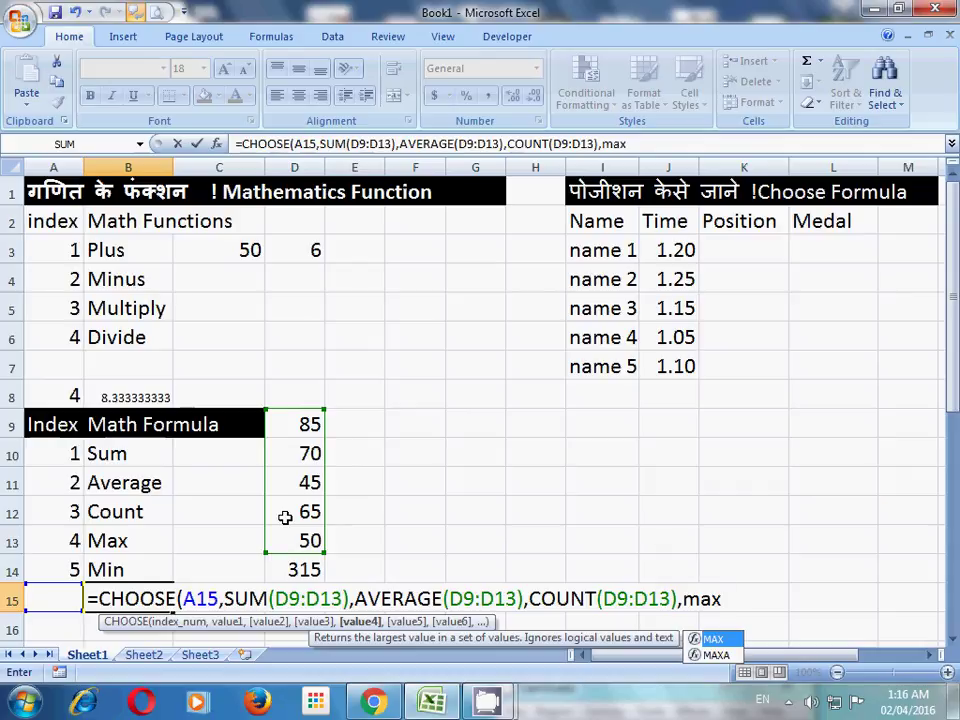
key(Tab)
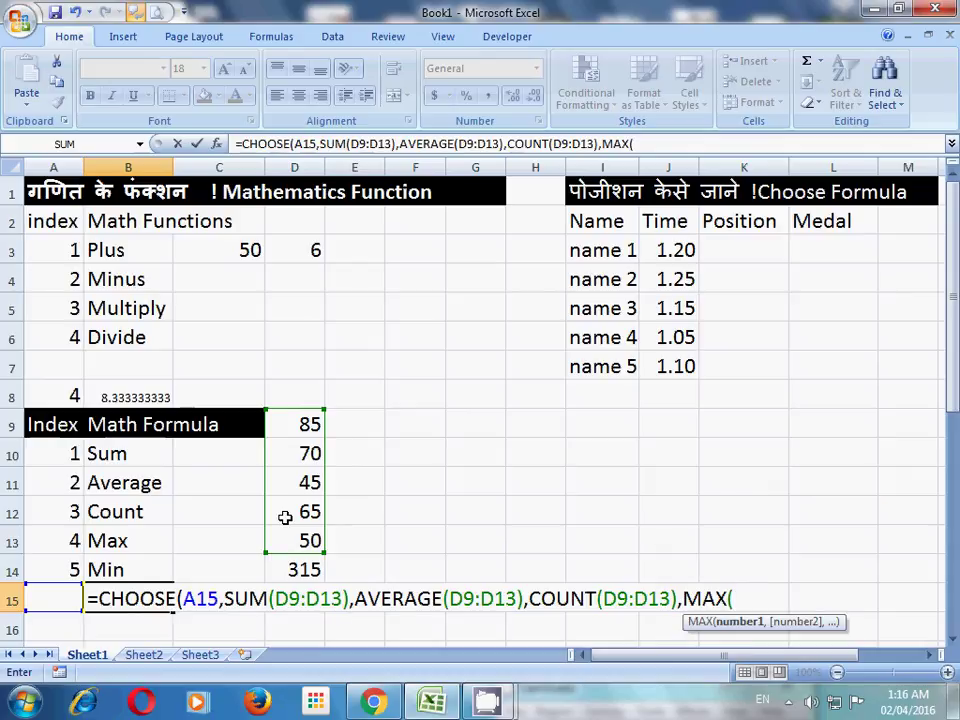
drag(278, 424, 306, 537)
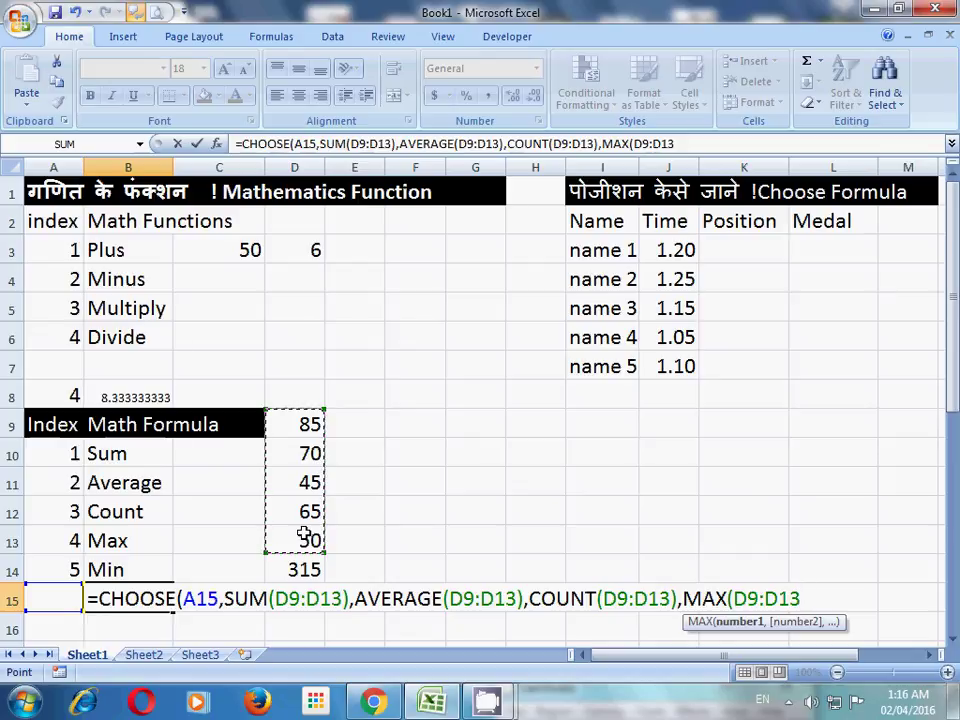
text(),)
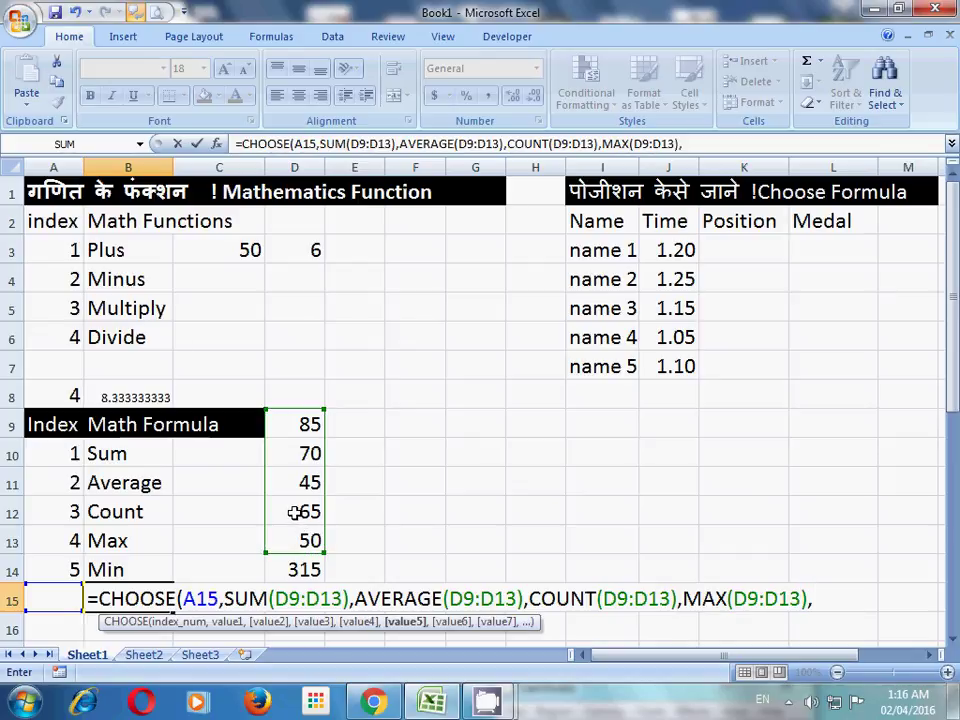
Add MIN(D9:D13) as the fifth value and complete the CHOOSE formula in B15, accepting the proposed closing-parenthesis correction.
text(m)
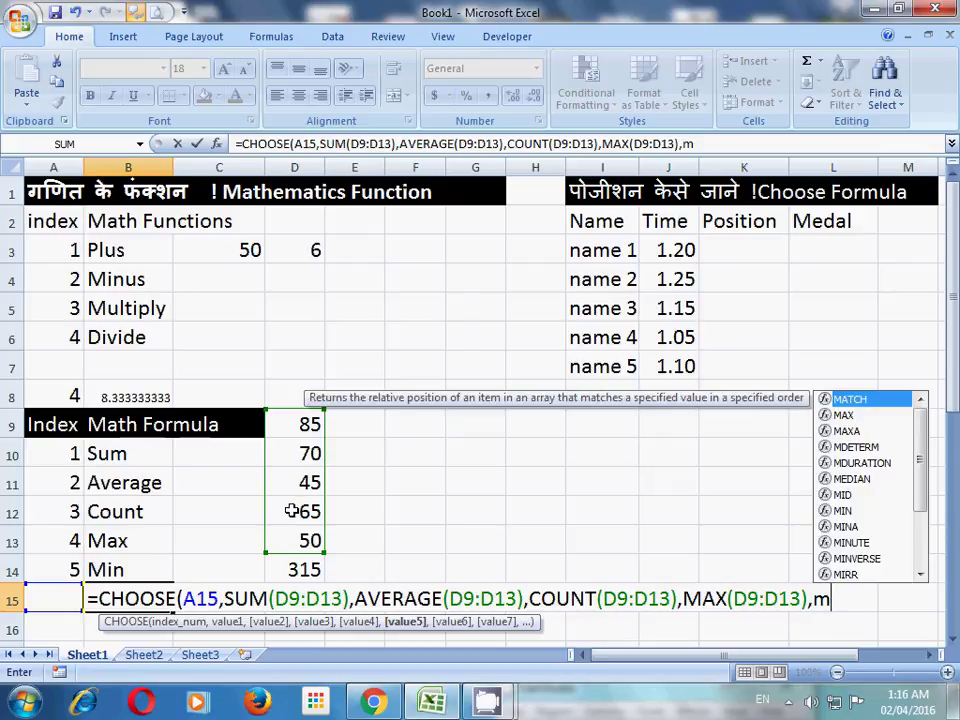
text(in)
key(Tab)
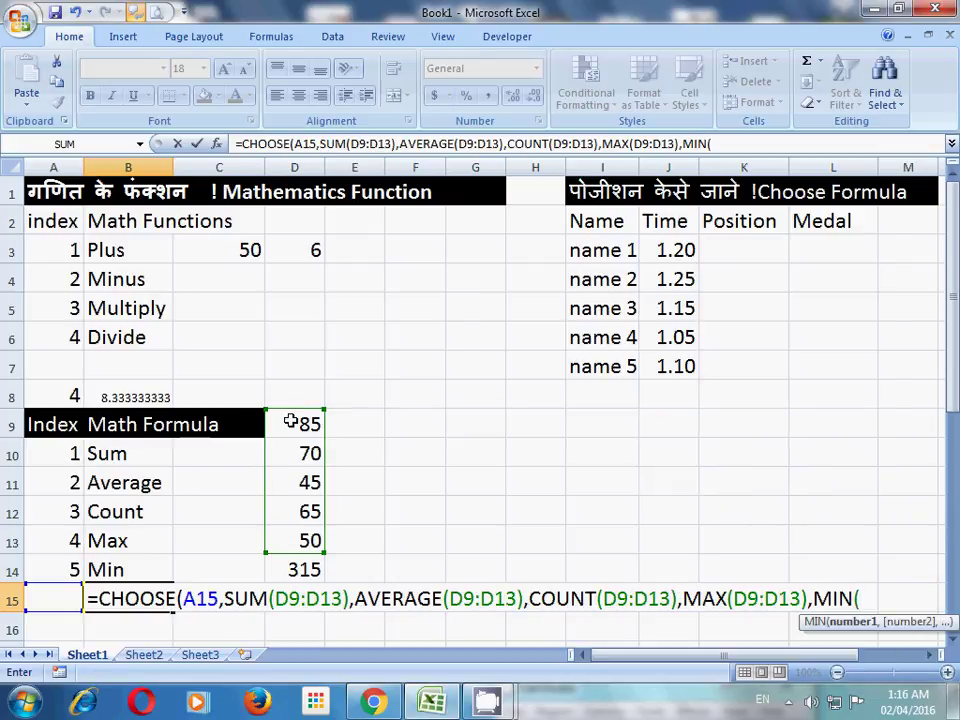
drag(296, 425, 300, 535)
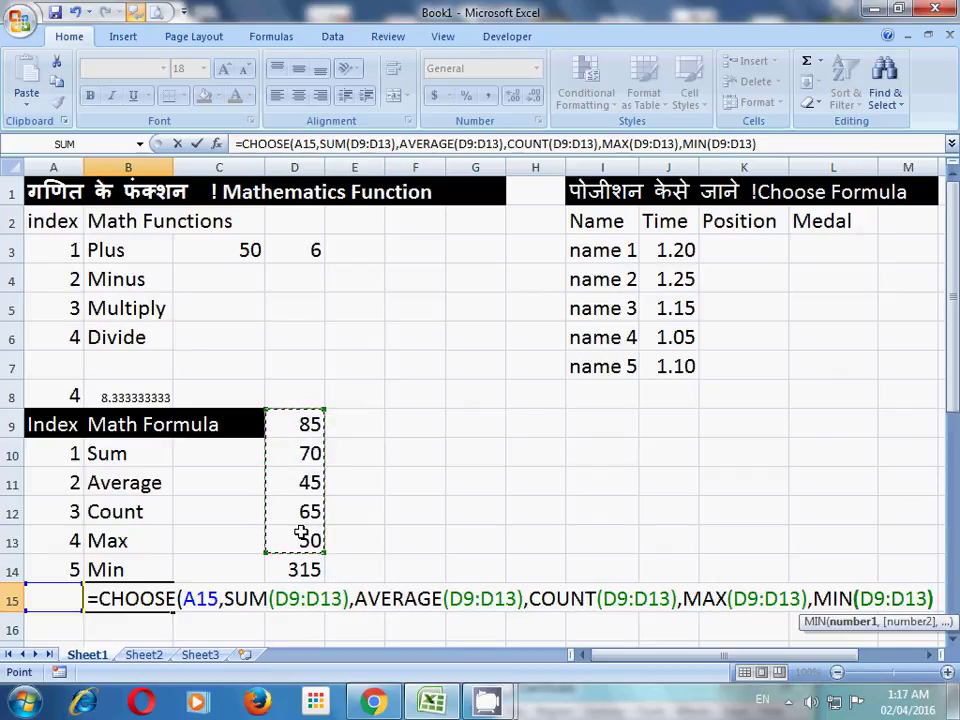
text())
key(Return)
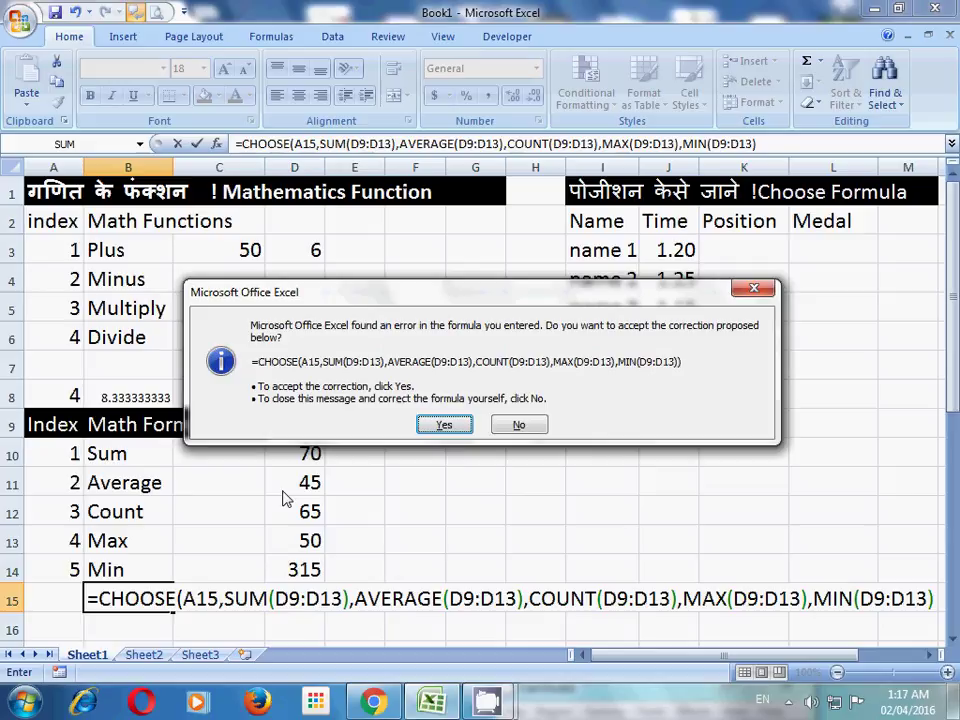
click(431, 425)
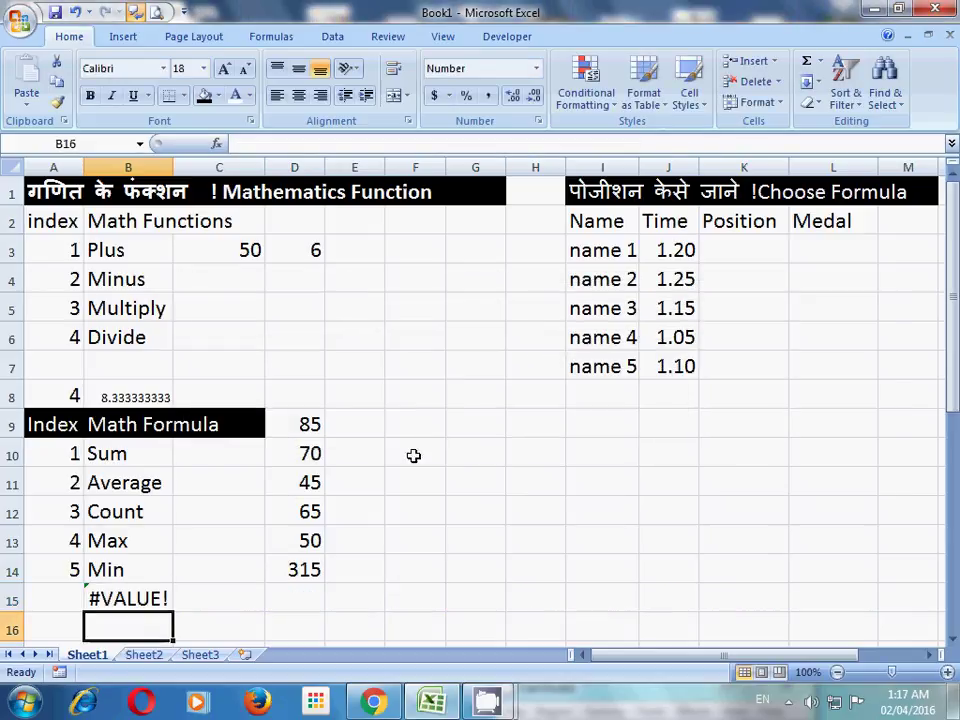
Test the CHOOSE formula in B15 by setting the index in A15 to 1 and 2 in turn.
click(62, 597)
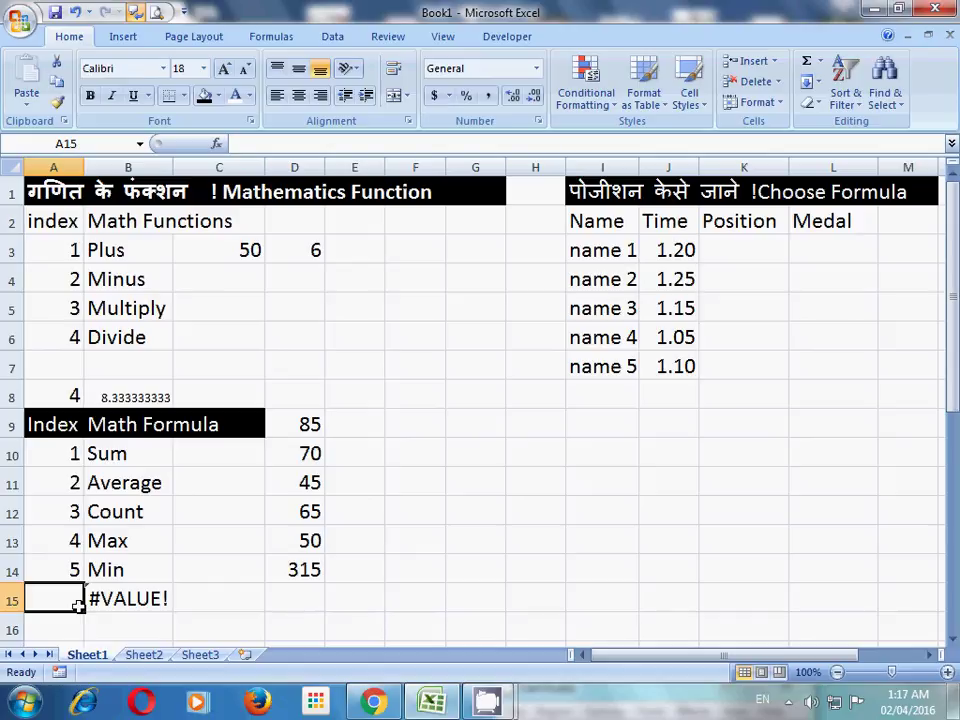
text(1)
key(Return)
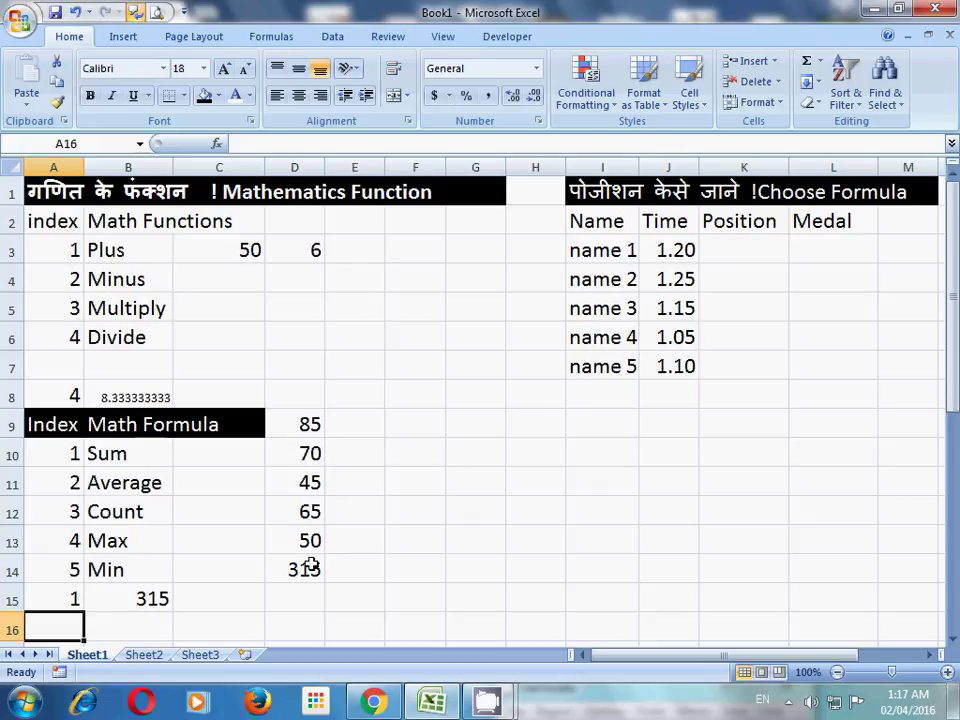
click(55, 594)
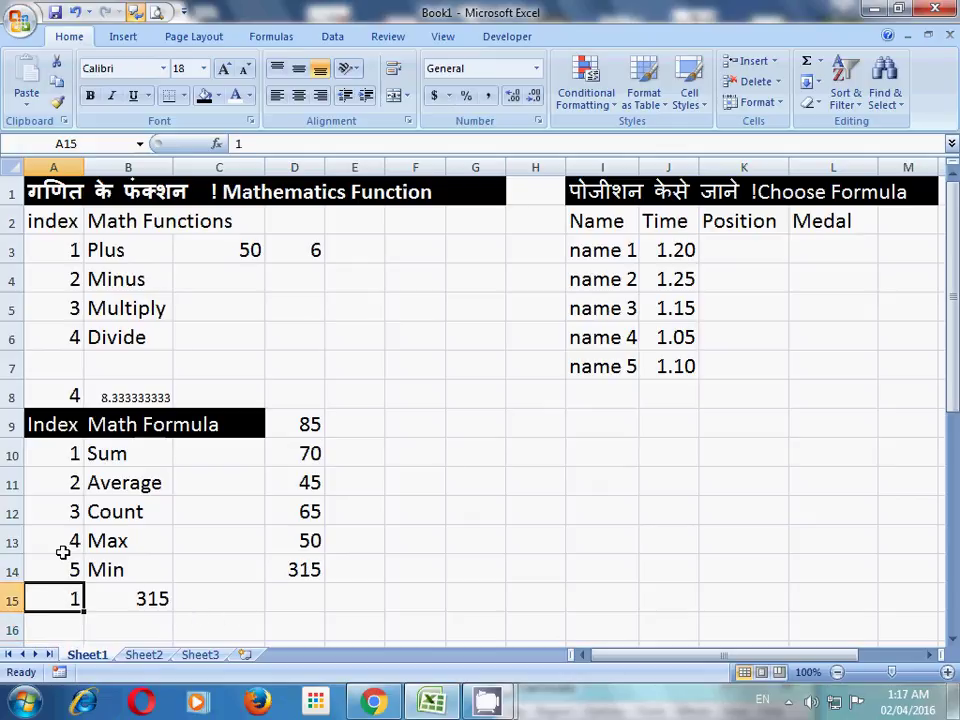
text(2)
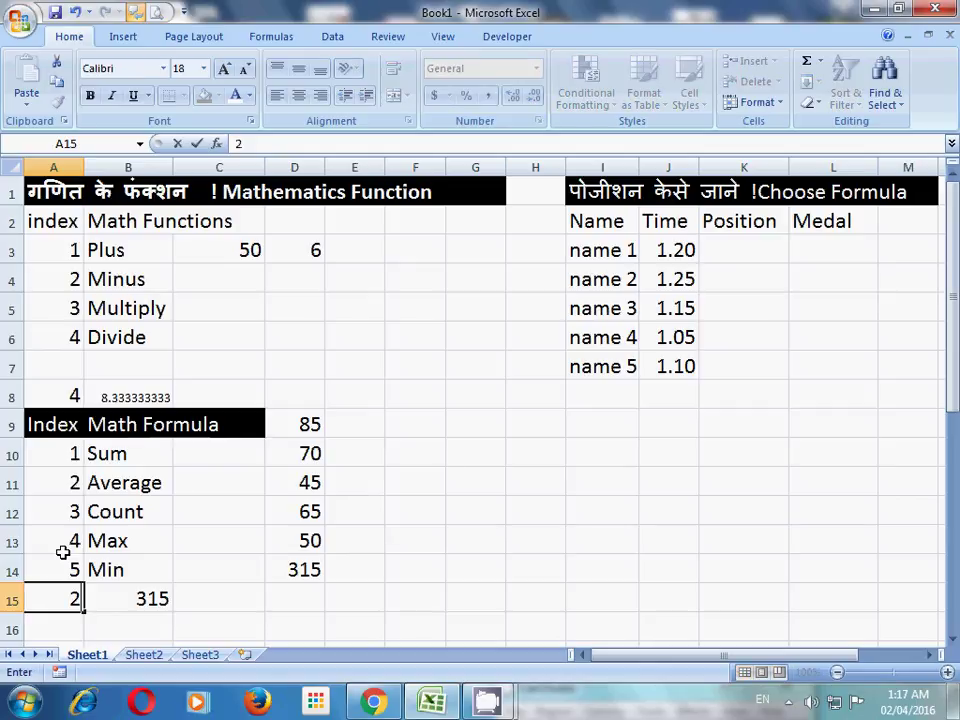
key(Return)
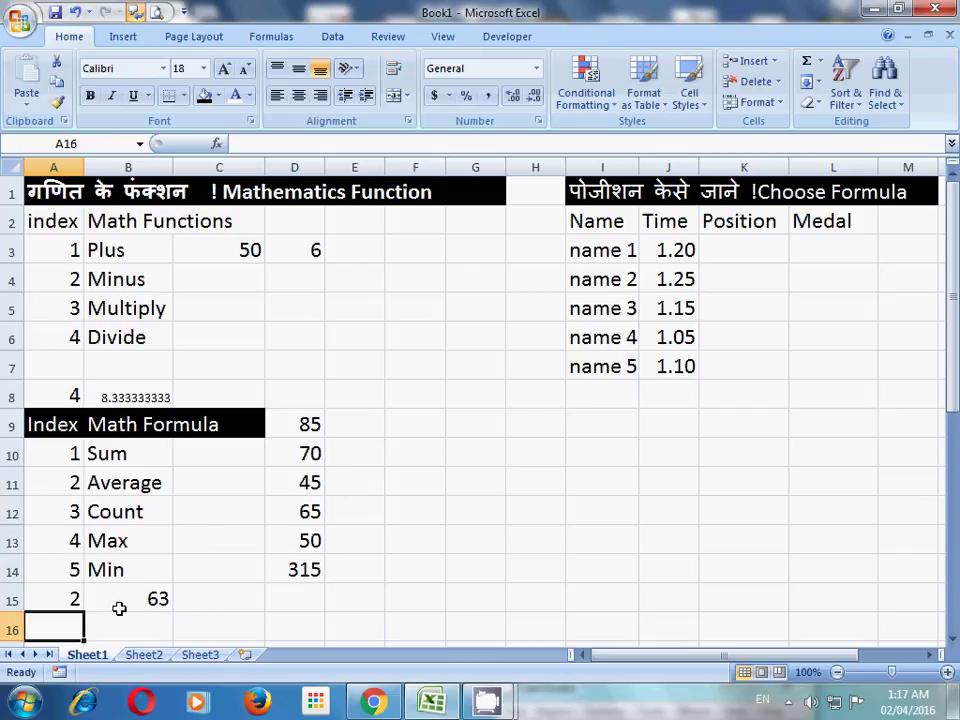
Test the Count and Max choices by setting the index in A15 to 3 and 4 in turn.
click(61, 598)
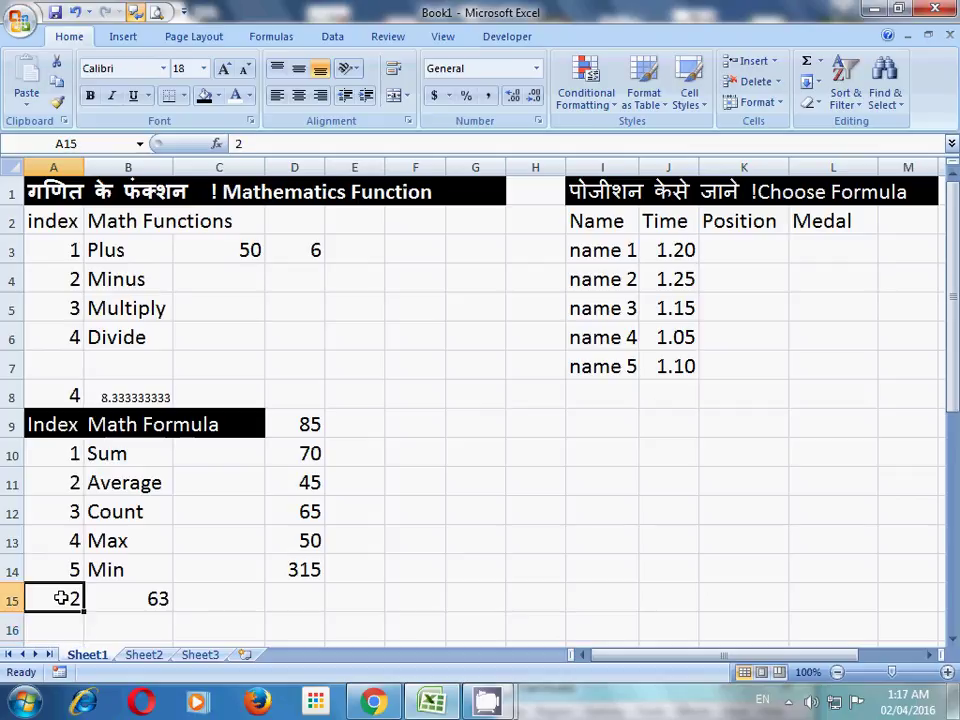
text(3)
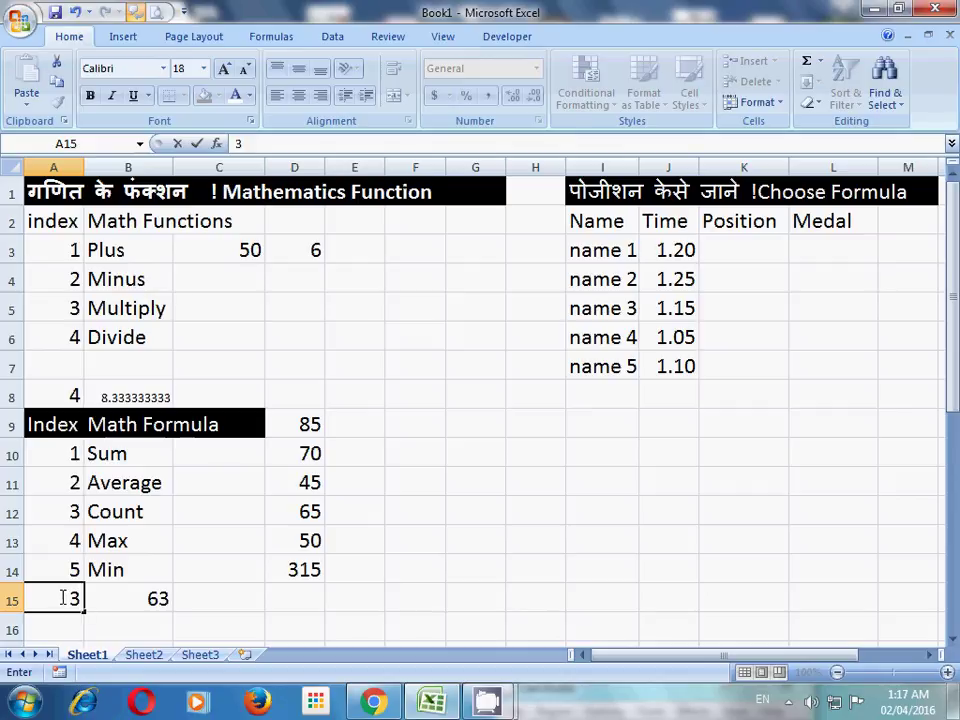
key(Return)
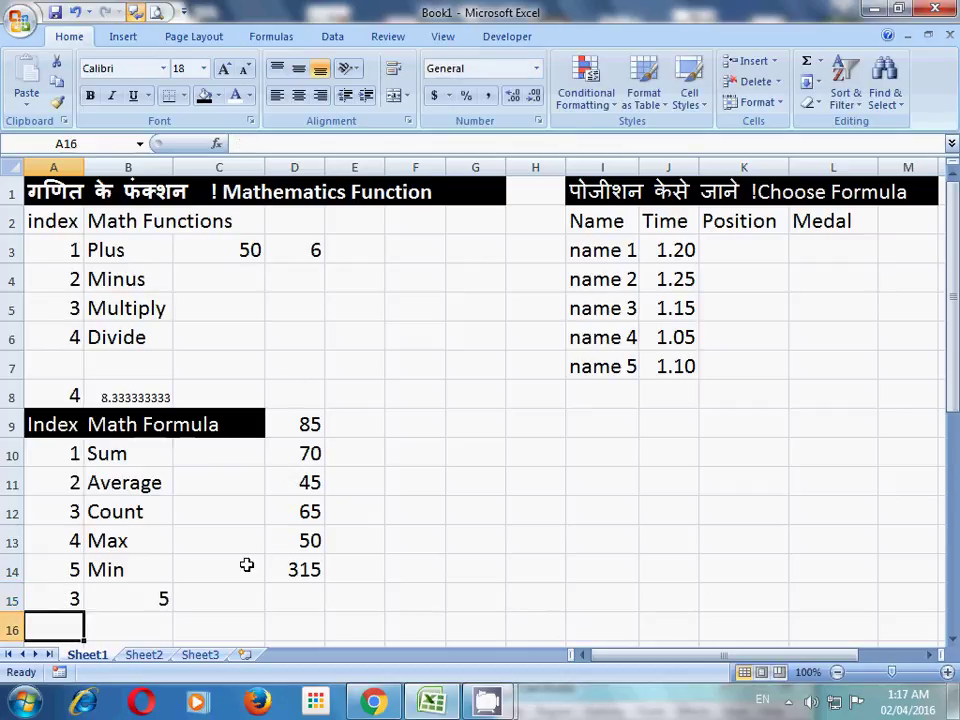
click(46, 598)
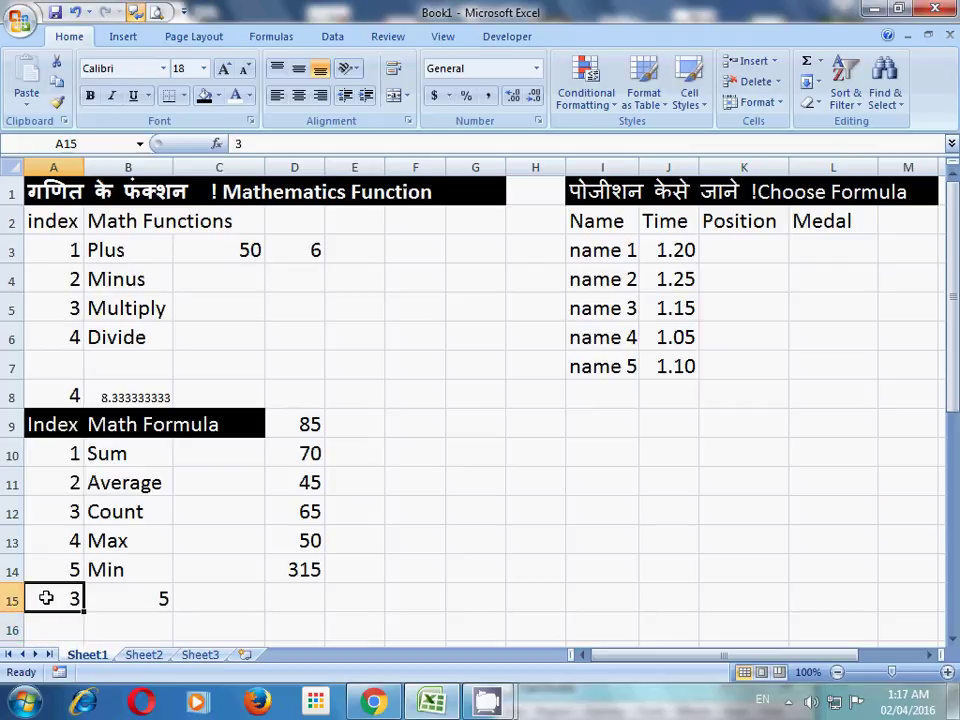
text(4)
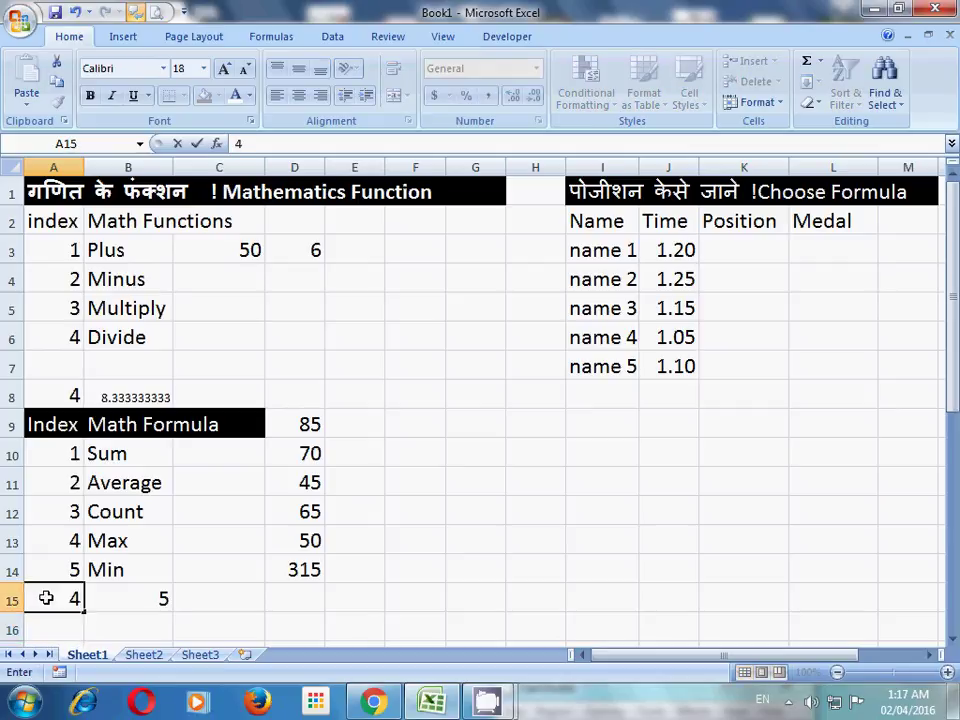
key(Return)
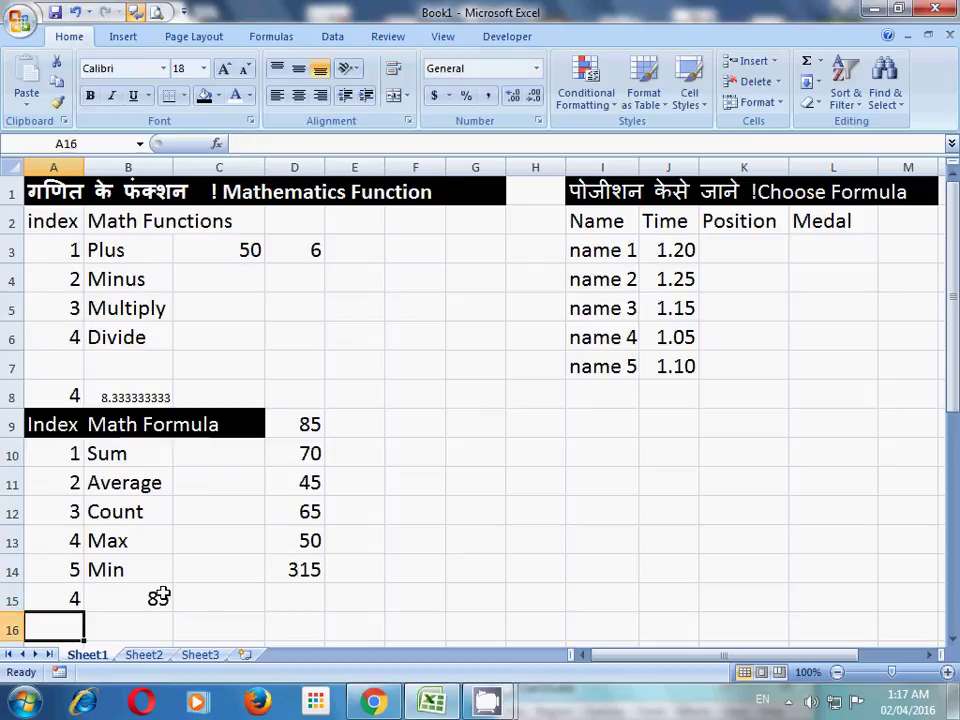
Set the index in A15 to 5 and select B15 to review its CHOOSE formula.
click(70, 599)
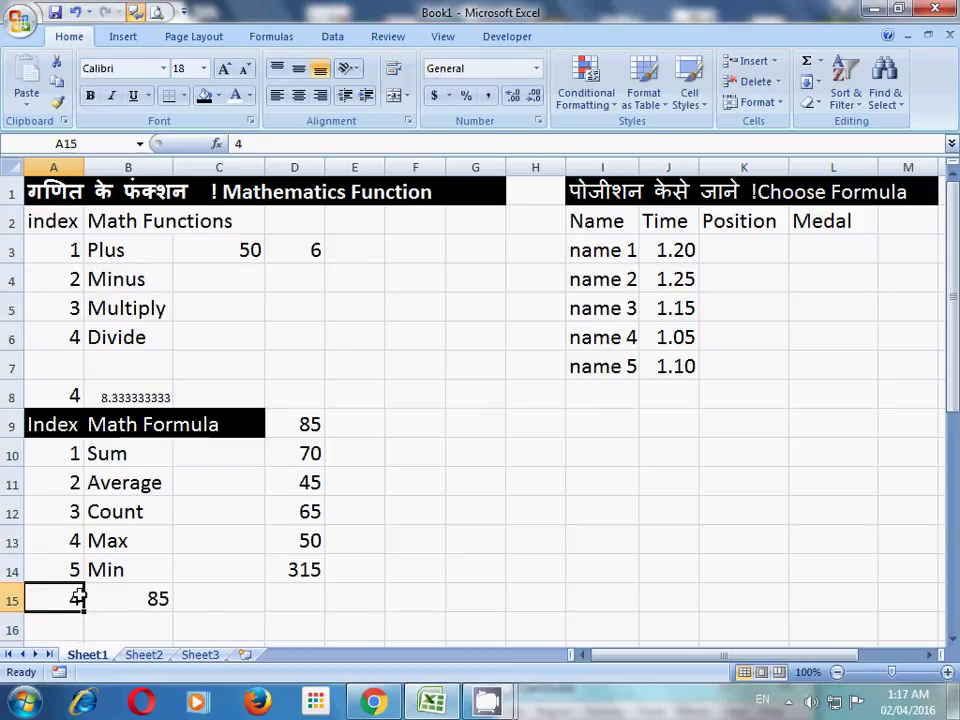
text(5)
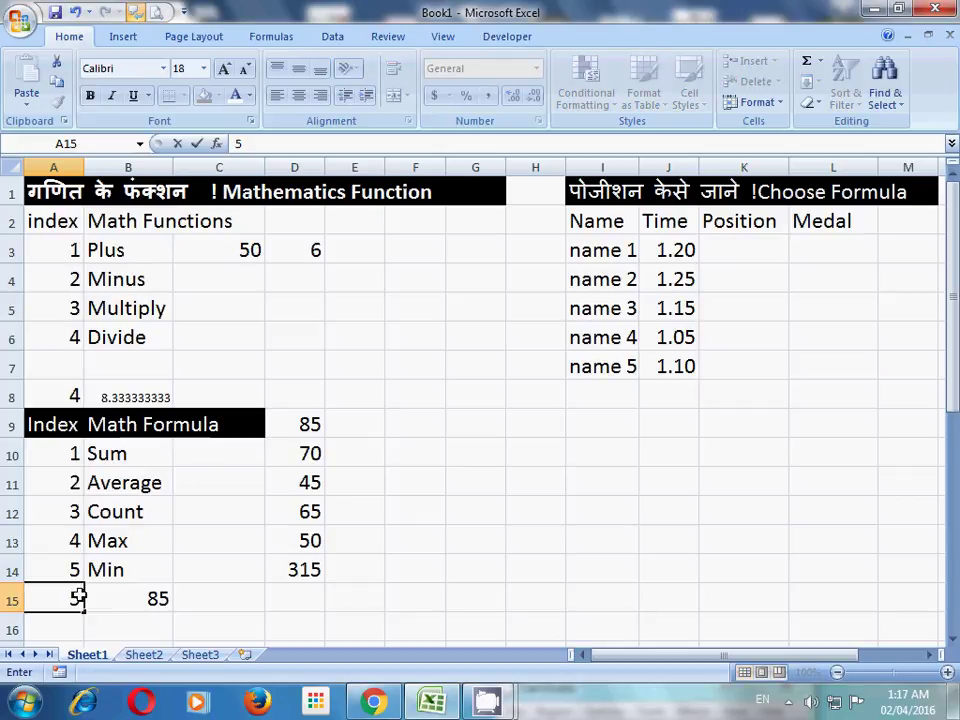
key(Return)
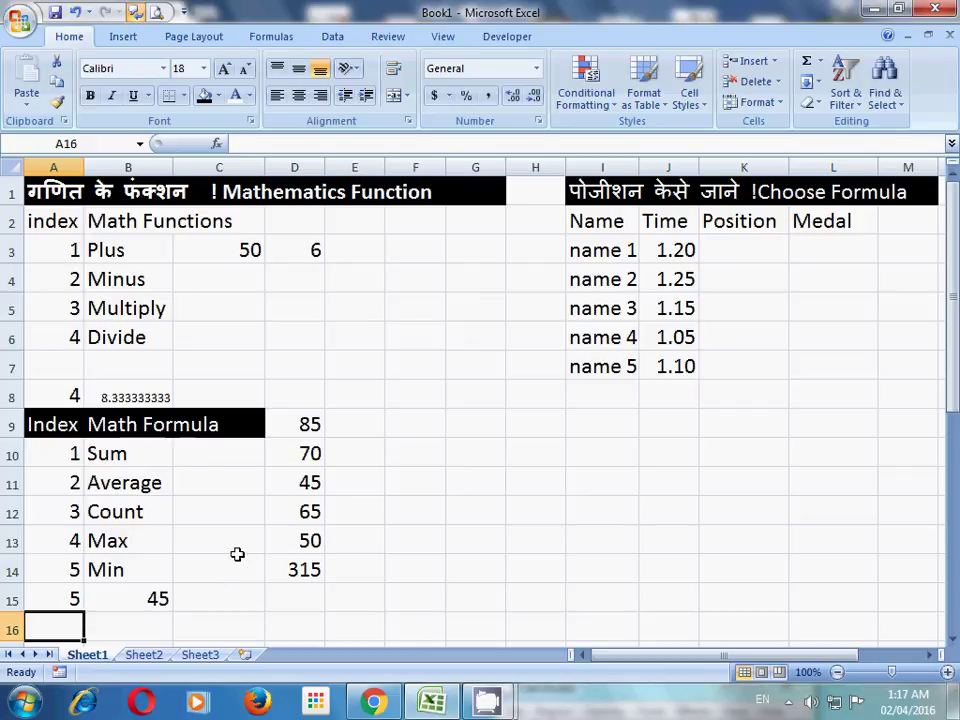
click(146, 599)
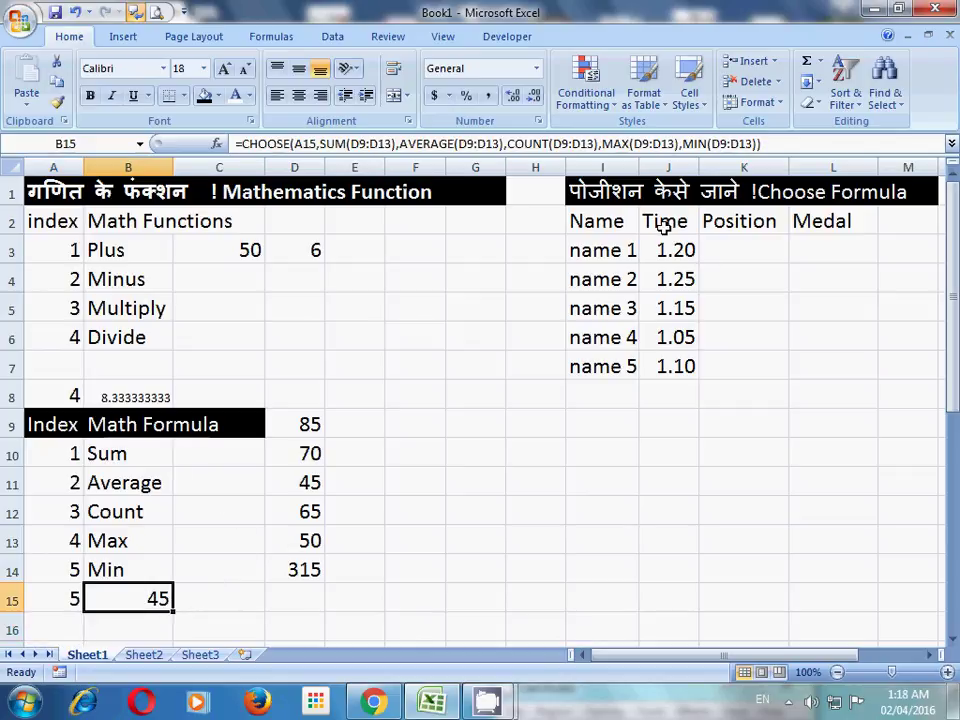
Start a RANK formula in the first Position cell, K3, with the time in J3 as its number.
click(726, 250)
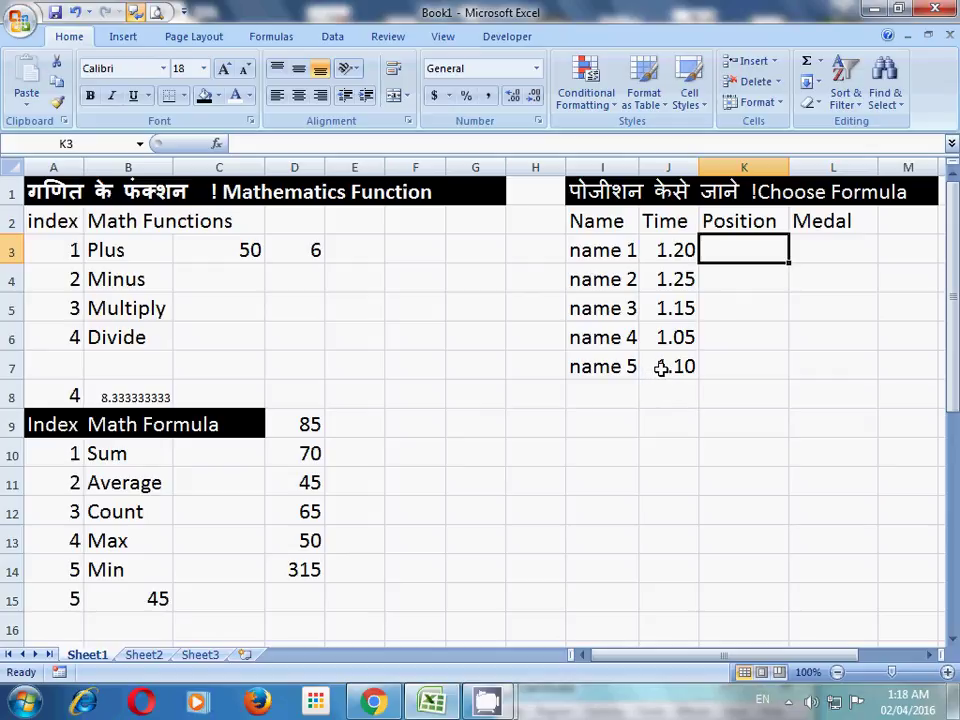
text(=)
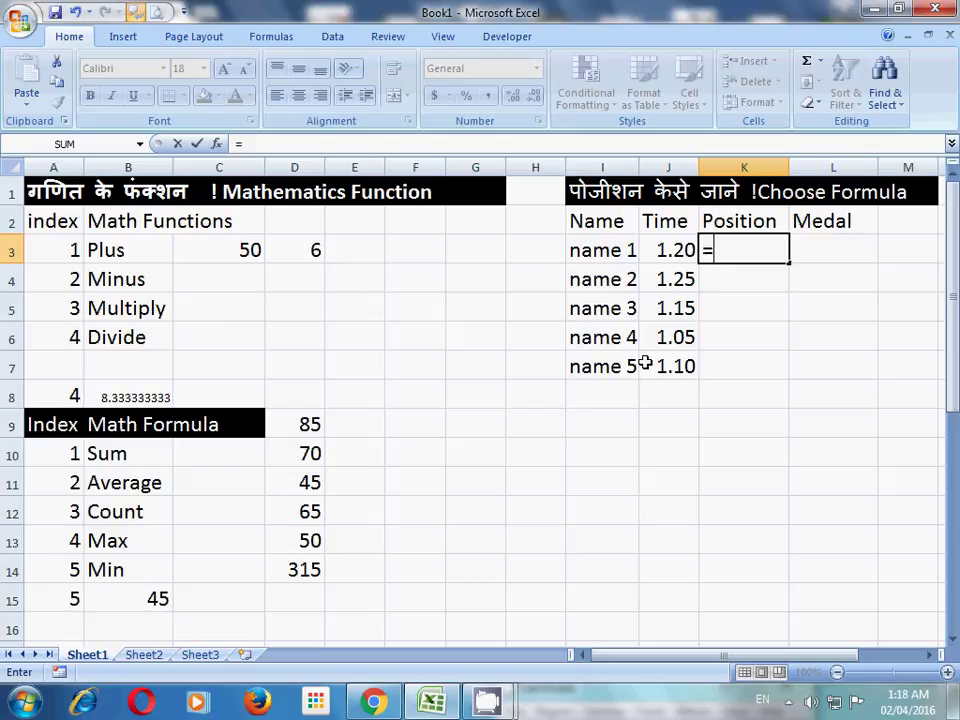
text(ra)
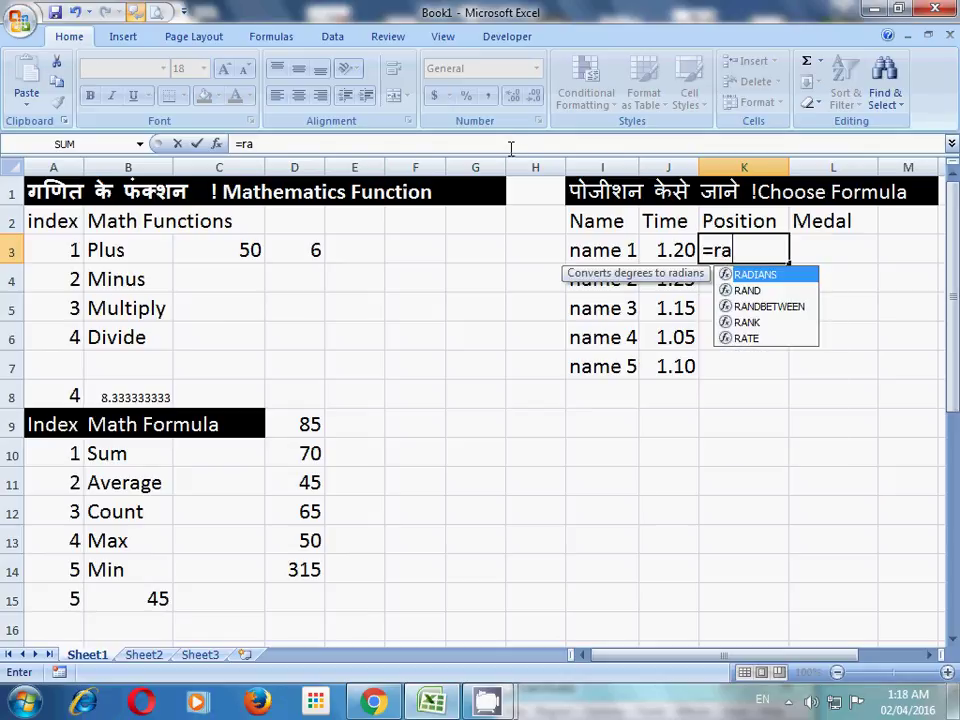
text(nk)
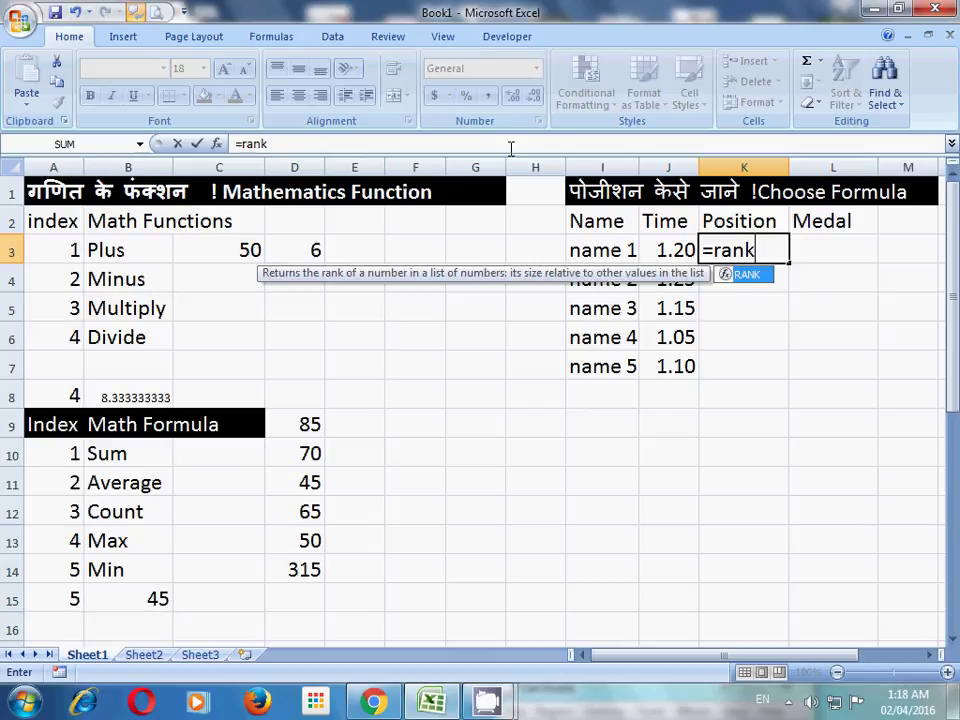
key(Tab)
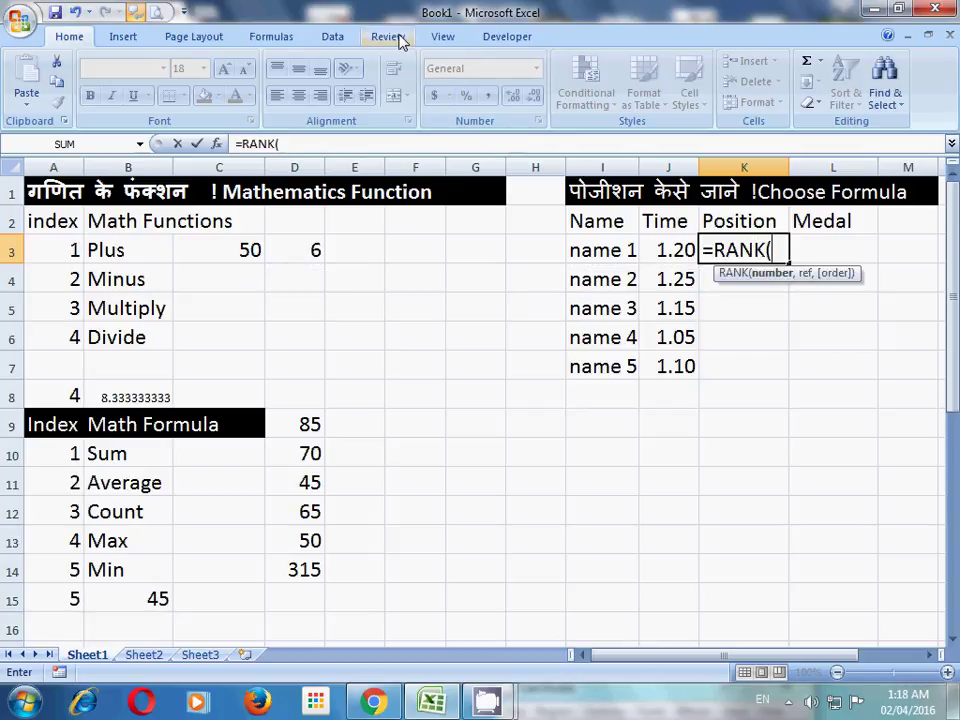
click(676, 250)
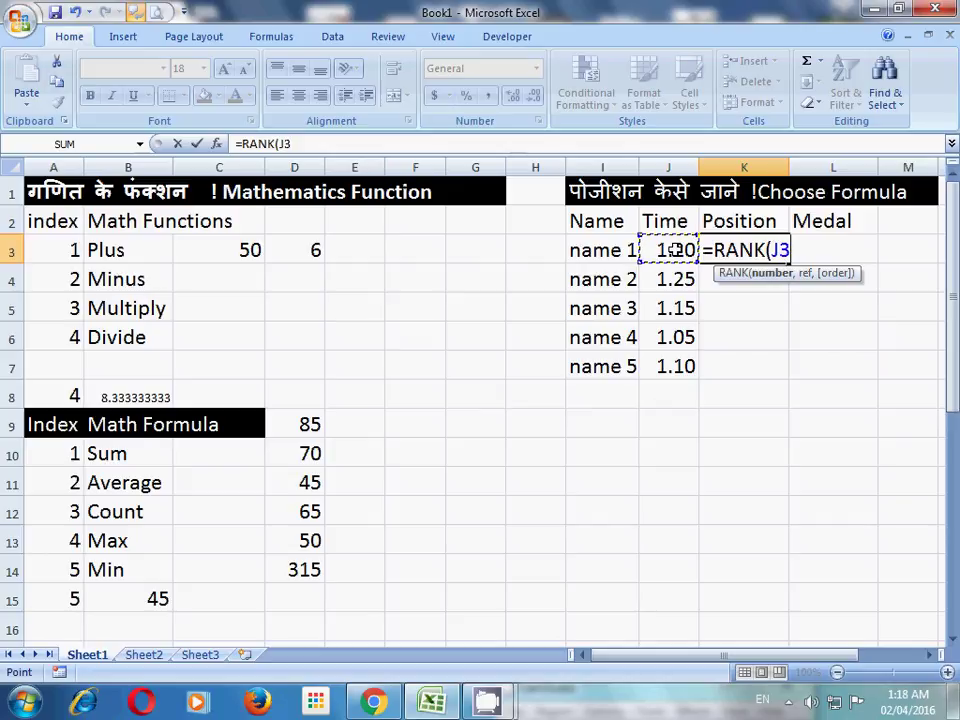
text(,)
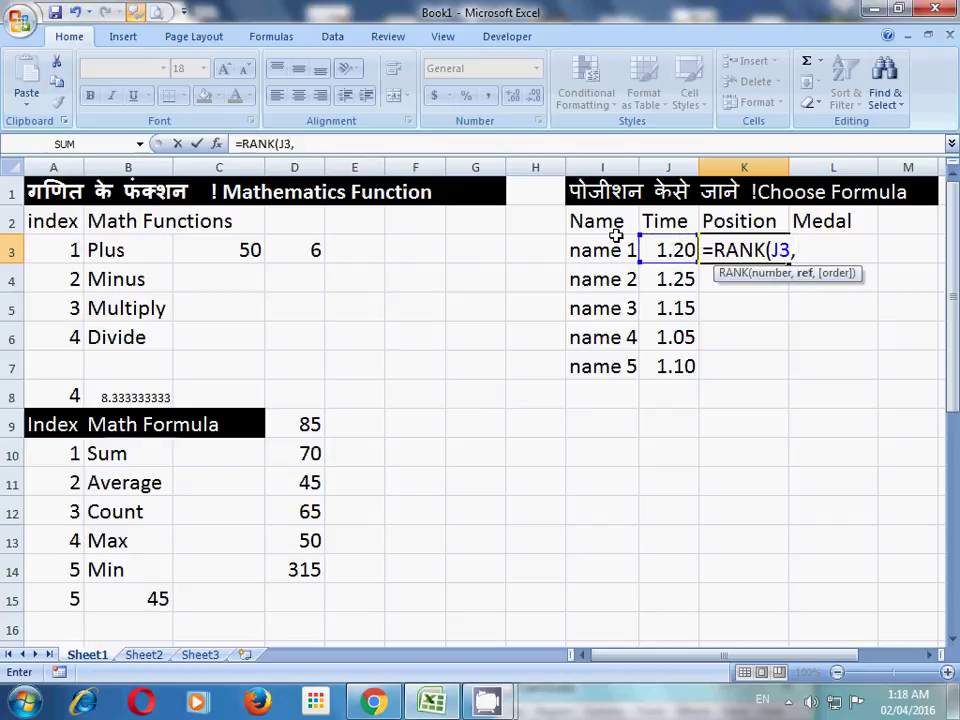
Complete the RANK formula with the absolute range $J$3:$J$7 and ascending order 1, and fill it down to K7.
drag(670, 247, 673, 364)
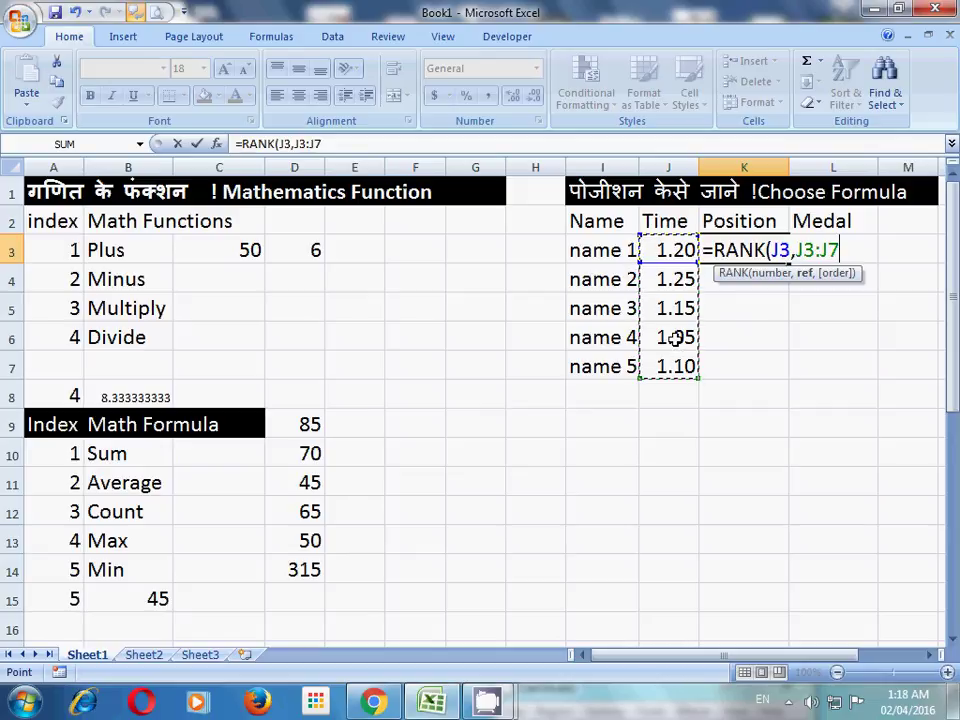
key(F4)
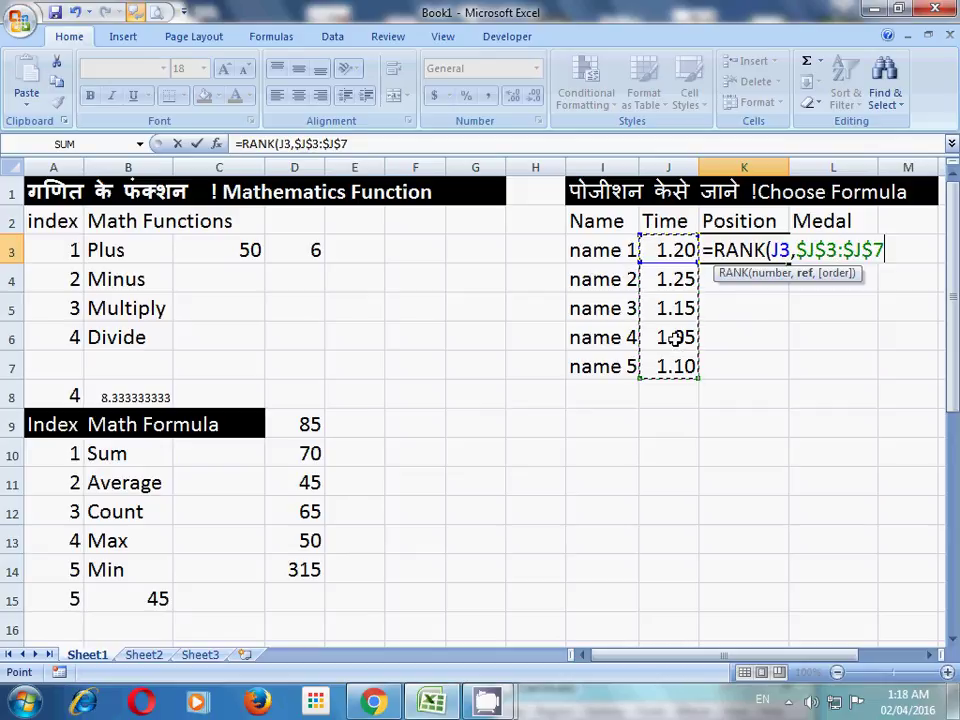
text(,)
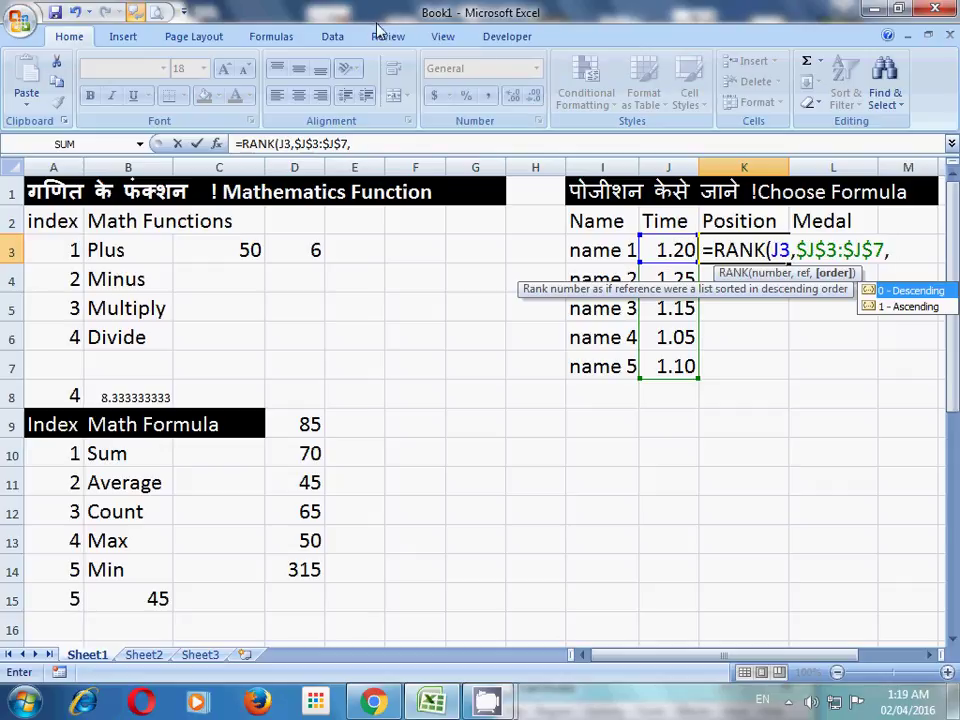
text(1))
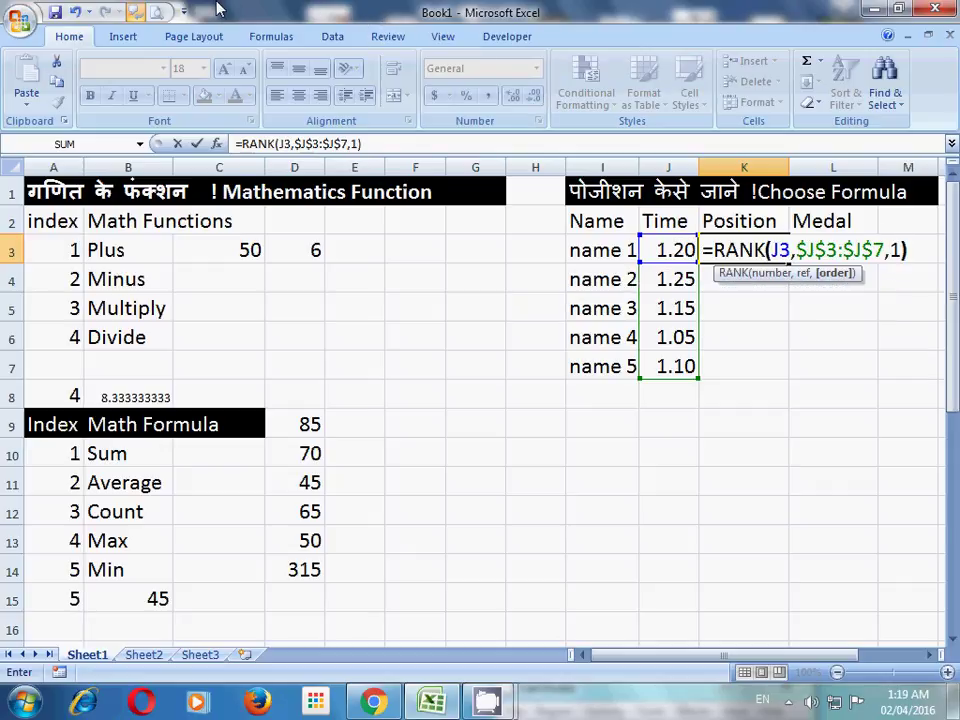
key(Return)
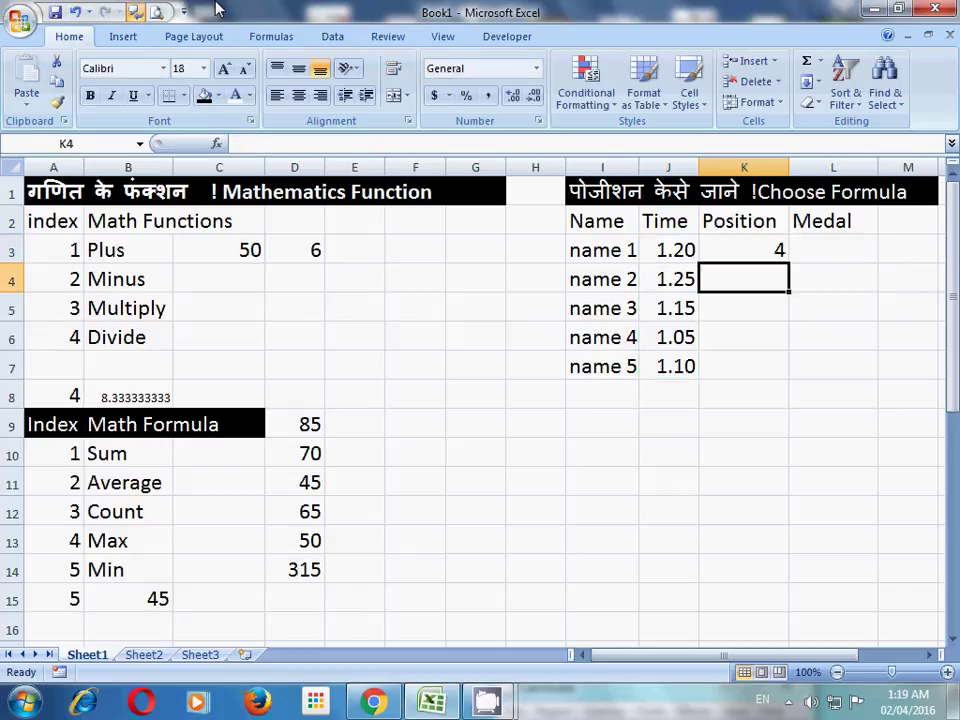
click(775, 248)
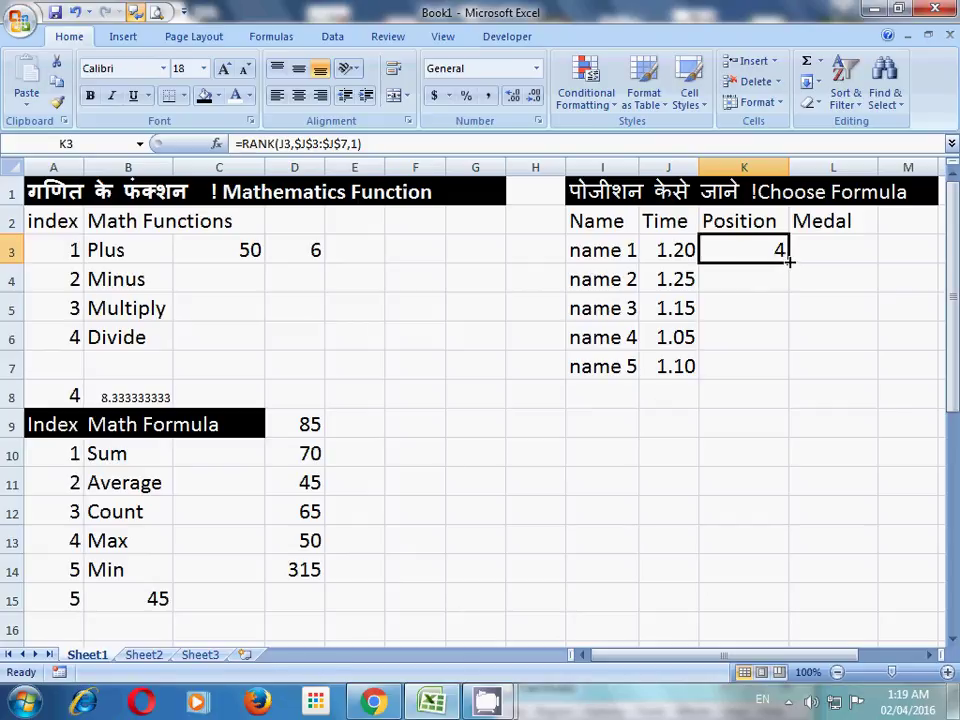
drag(786, 261, 688, 399)
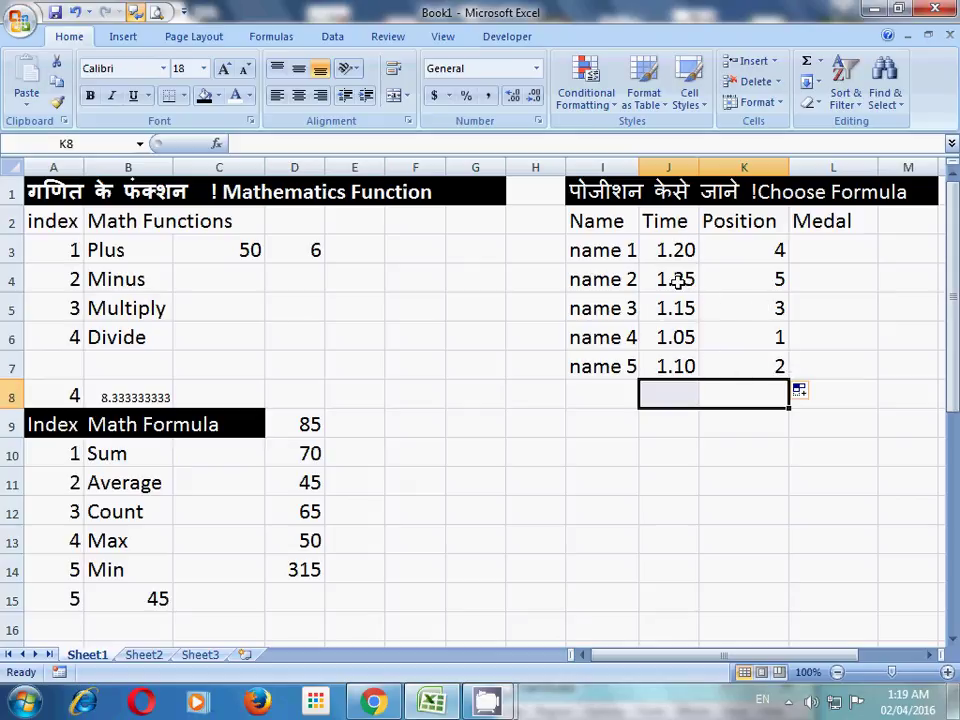
Start an IFERROR formula in the first Medal cell, L3, with a nested CHOOSE that uses the position in K3 as its index.
click(812, 250)
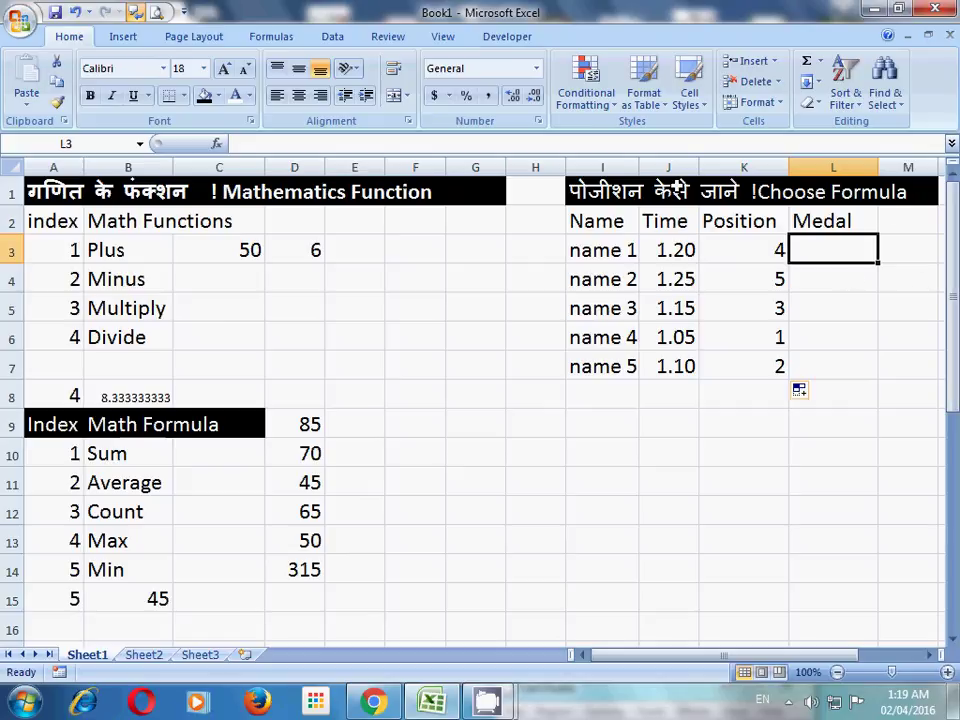
text(=)
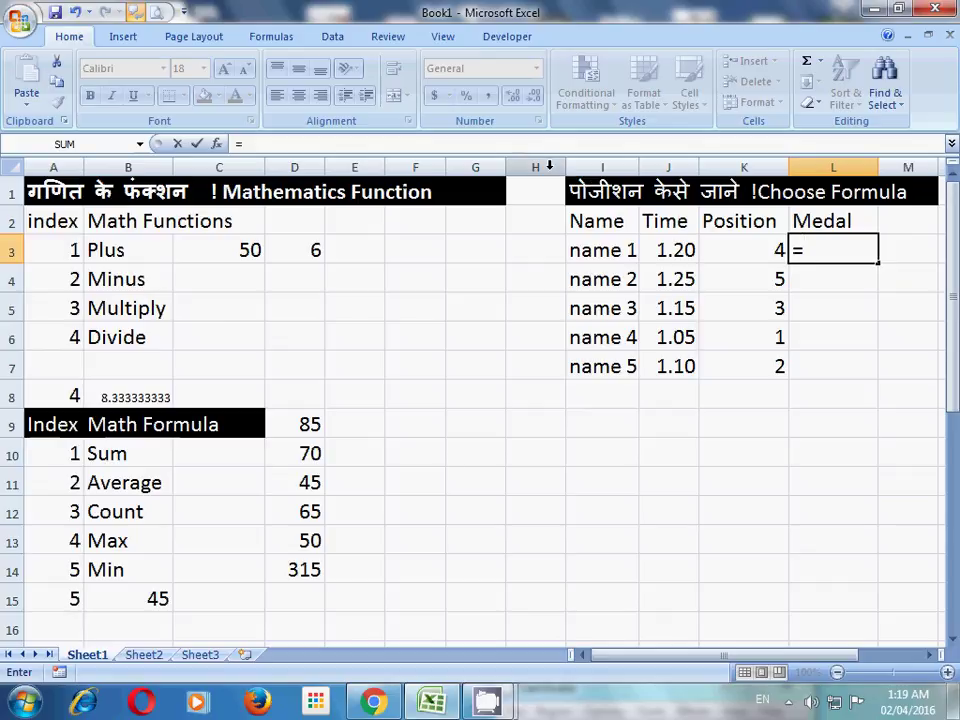
text(i)
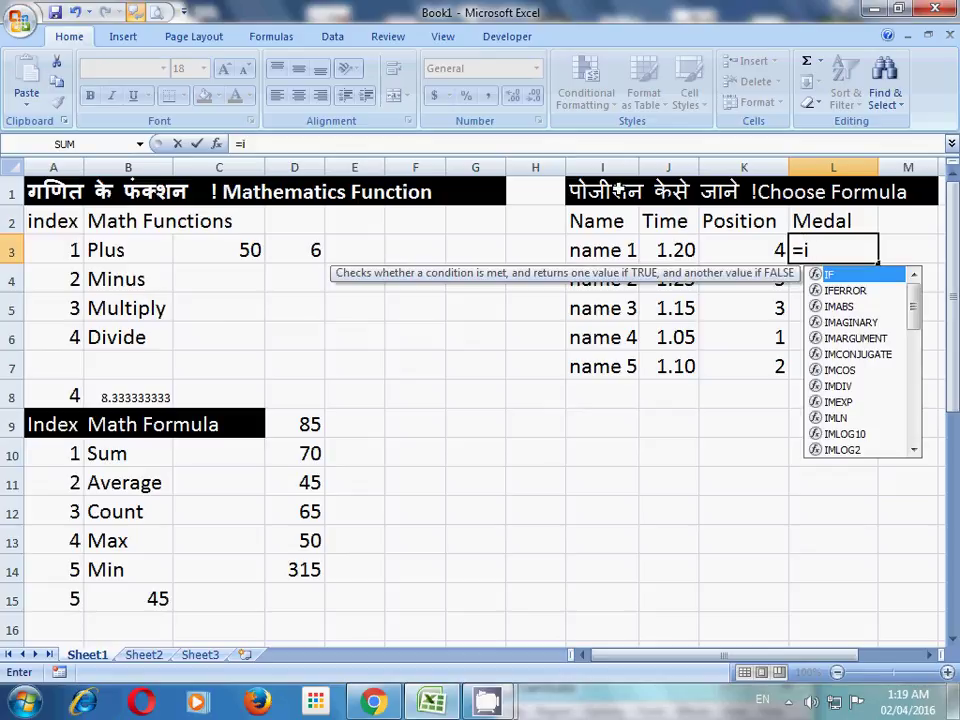
click(853, 291)
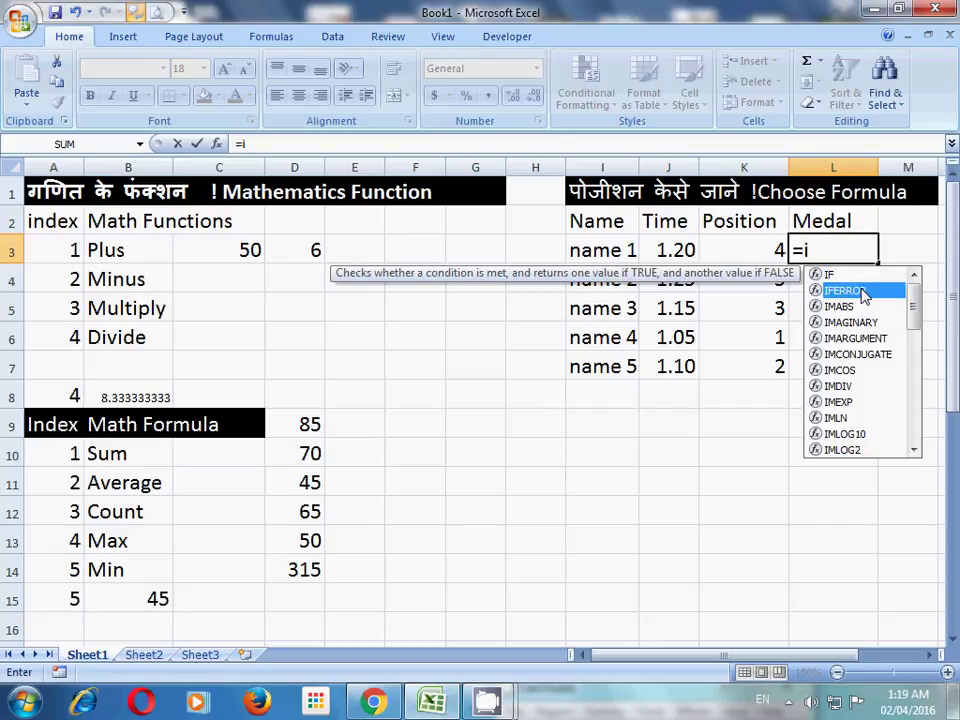
double_click(862, 292)
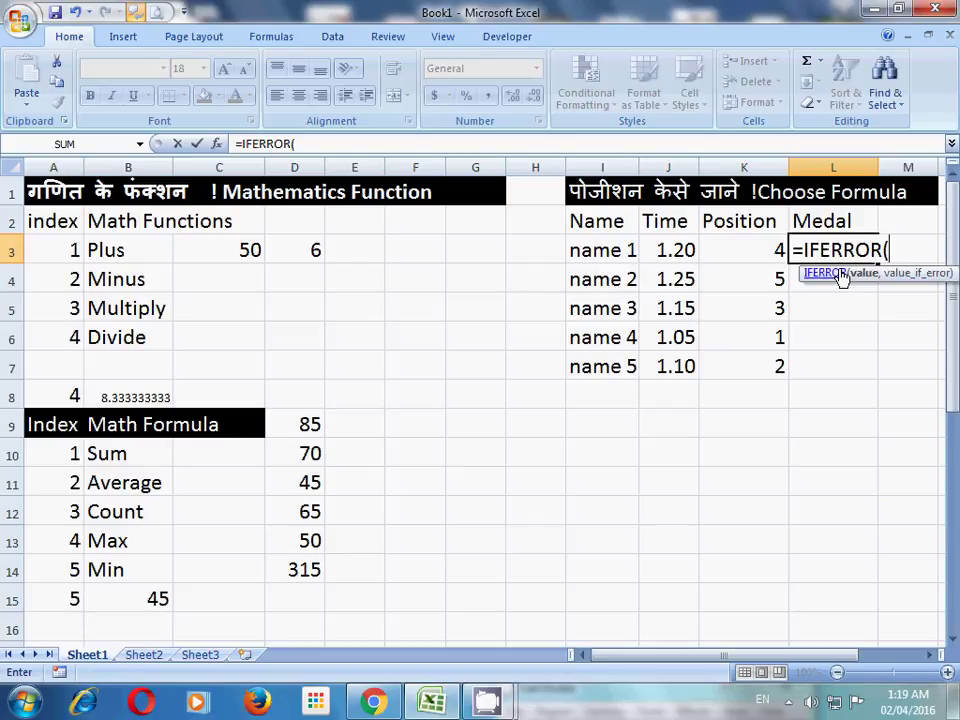
text(c)
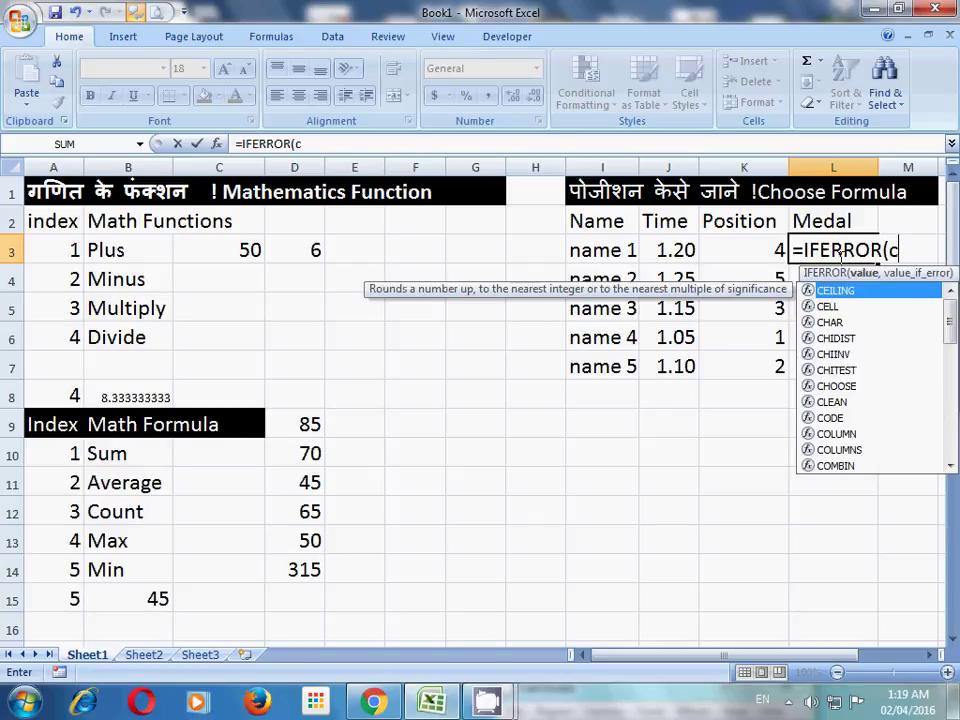
text(h)
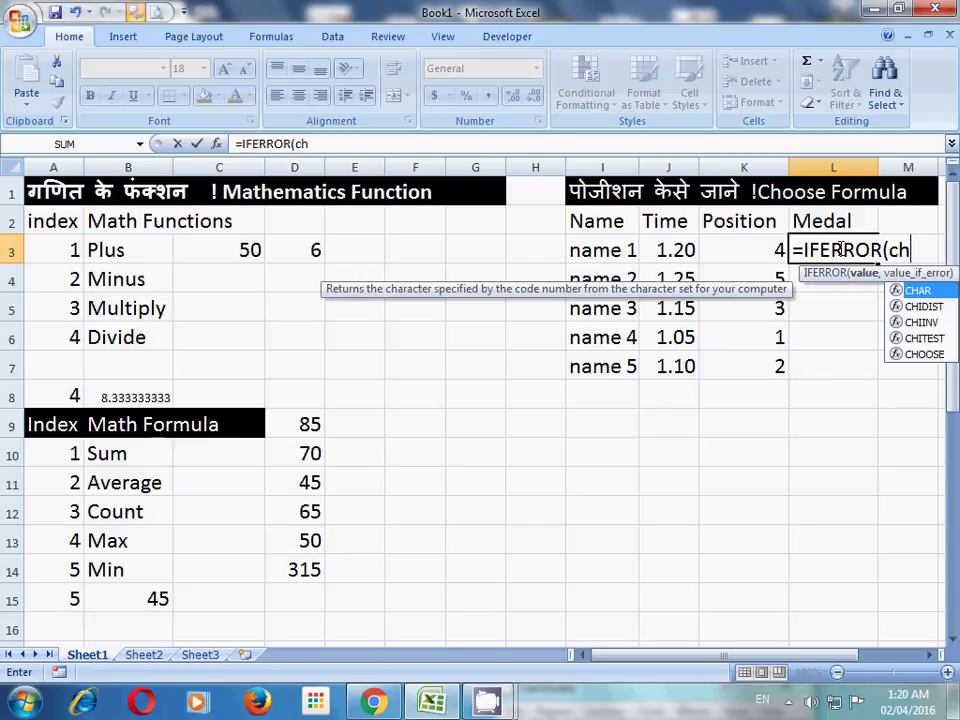
text(oo)
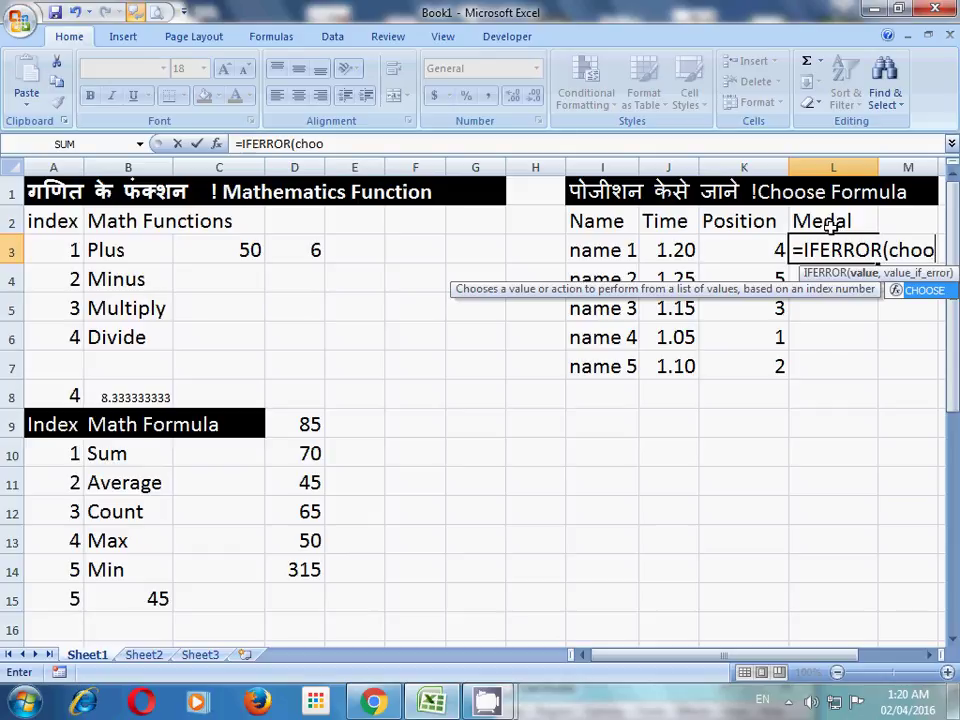
key(Tab)
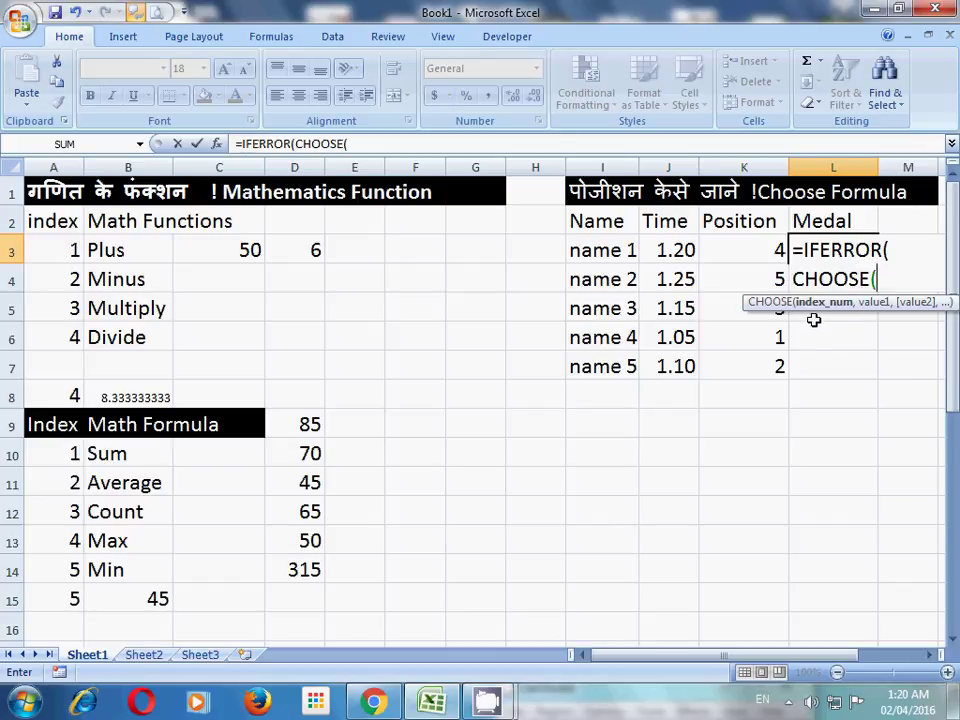
click(762, 251)
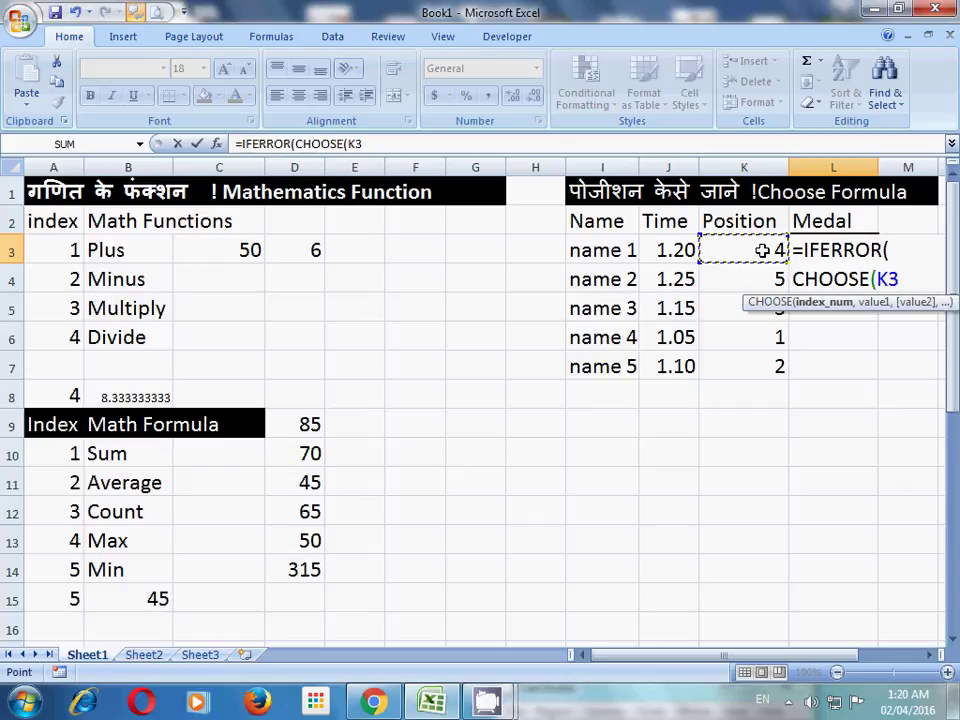
text(,)
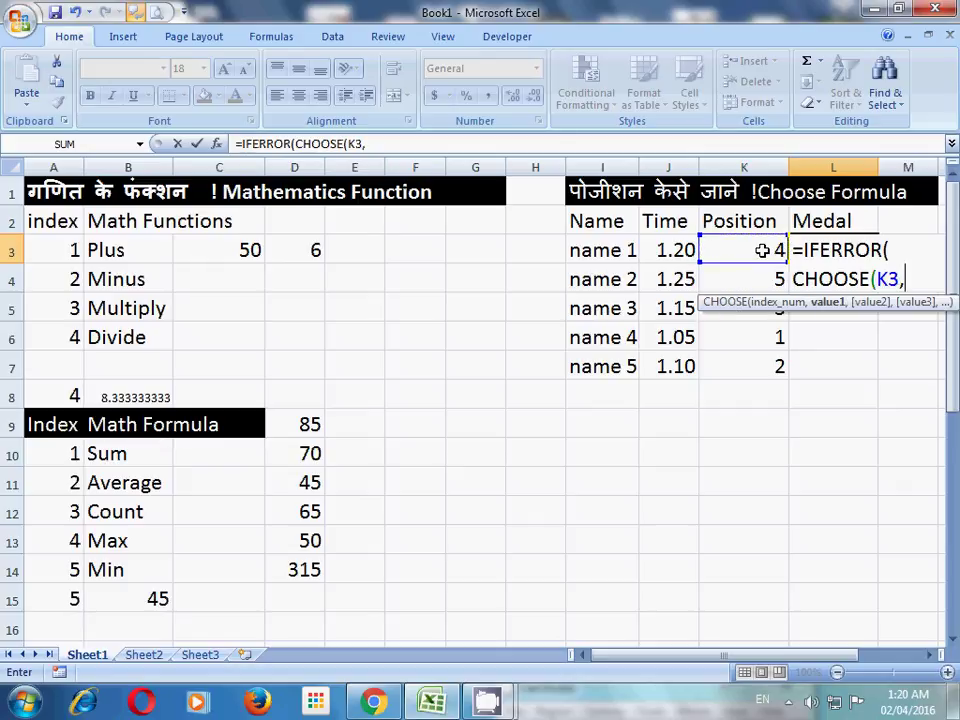
Enter "Gold", "Silver" and "Brownz" as the three CHOOSE values and close the CHOOSE function.
text("Gol)
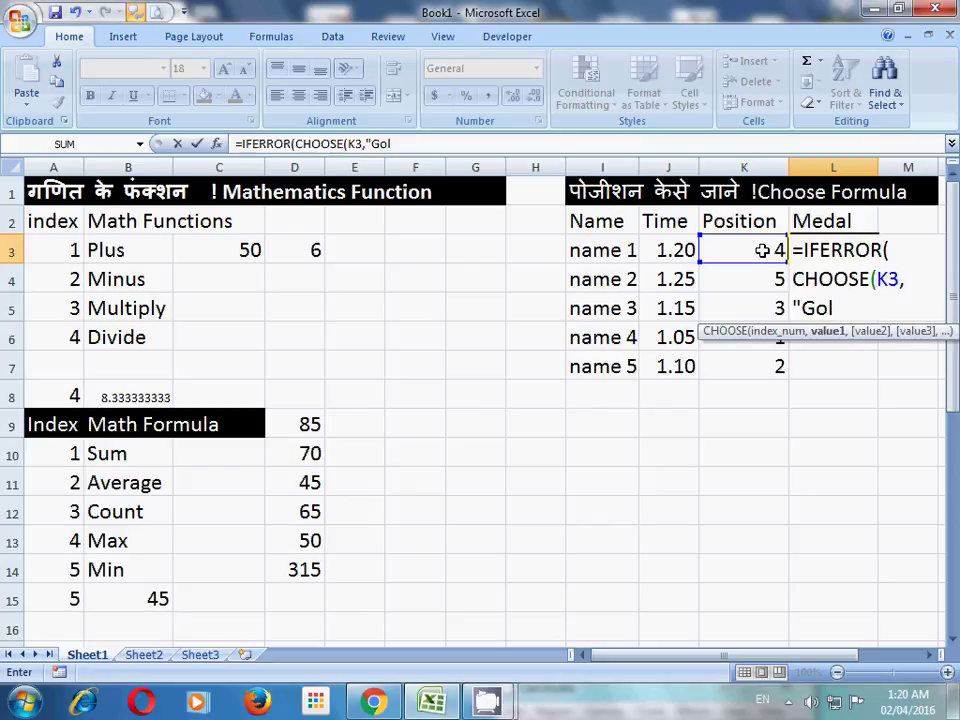
text(d",)
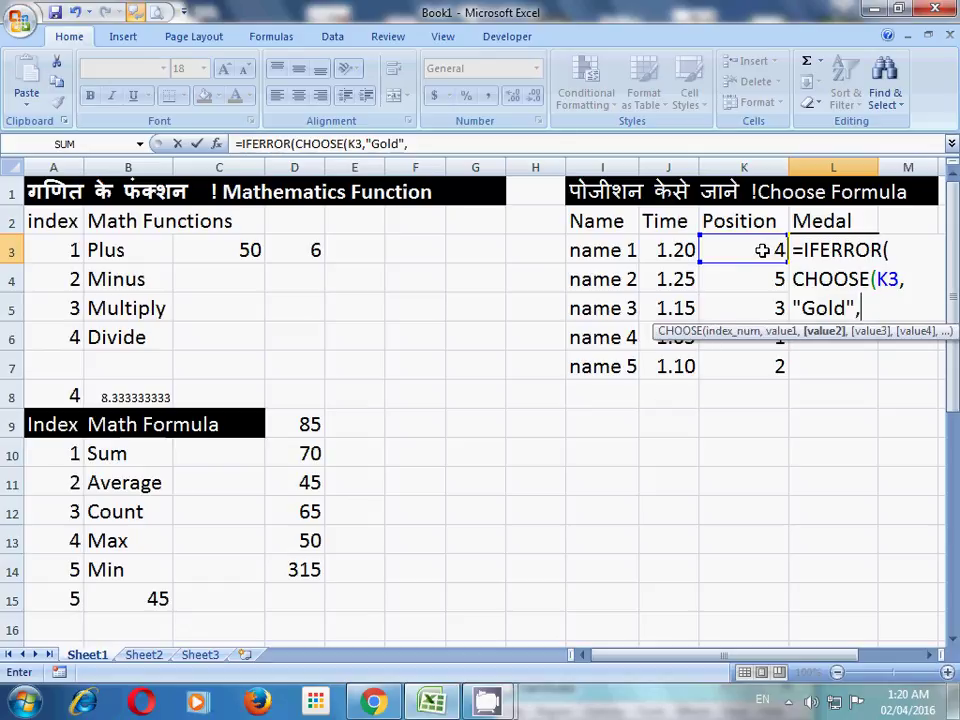
text("Silve)
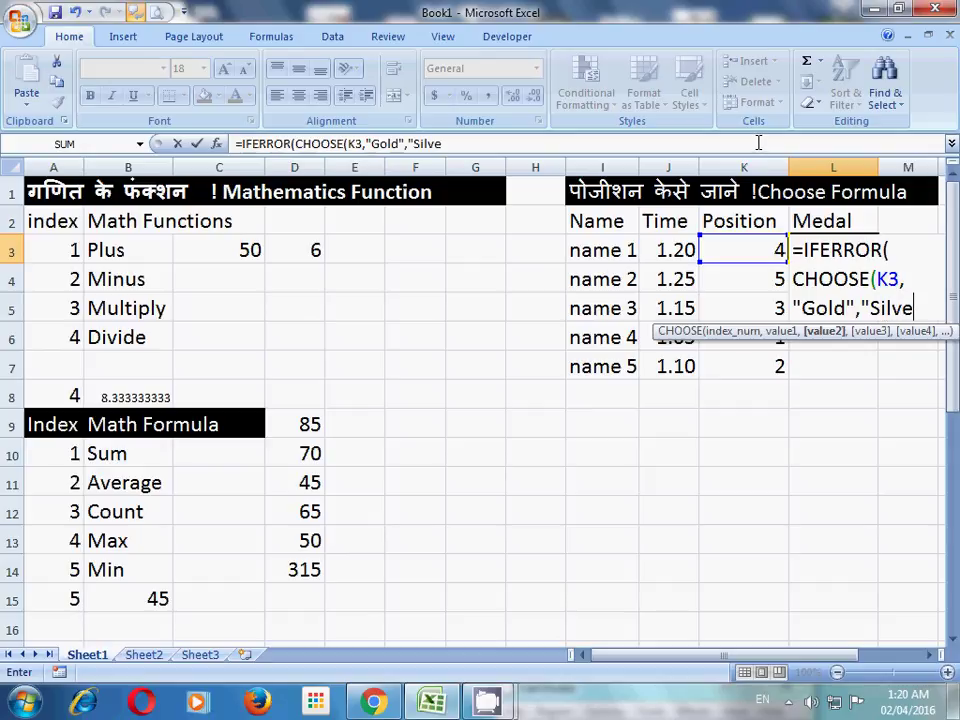
text(r",)
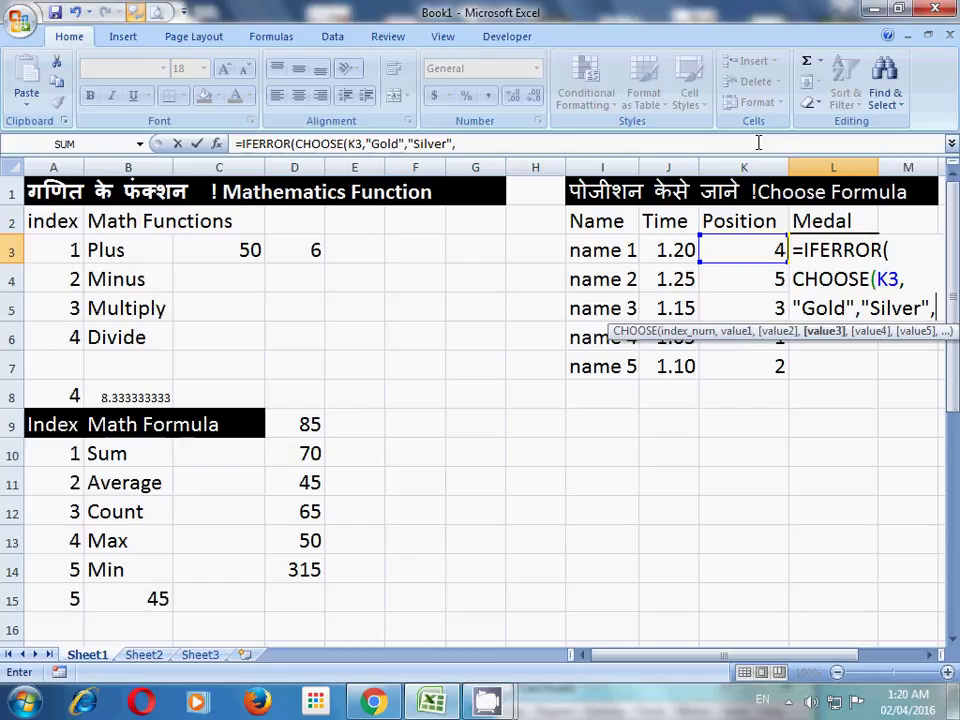
text("B)
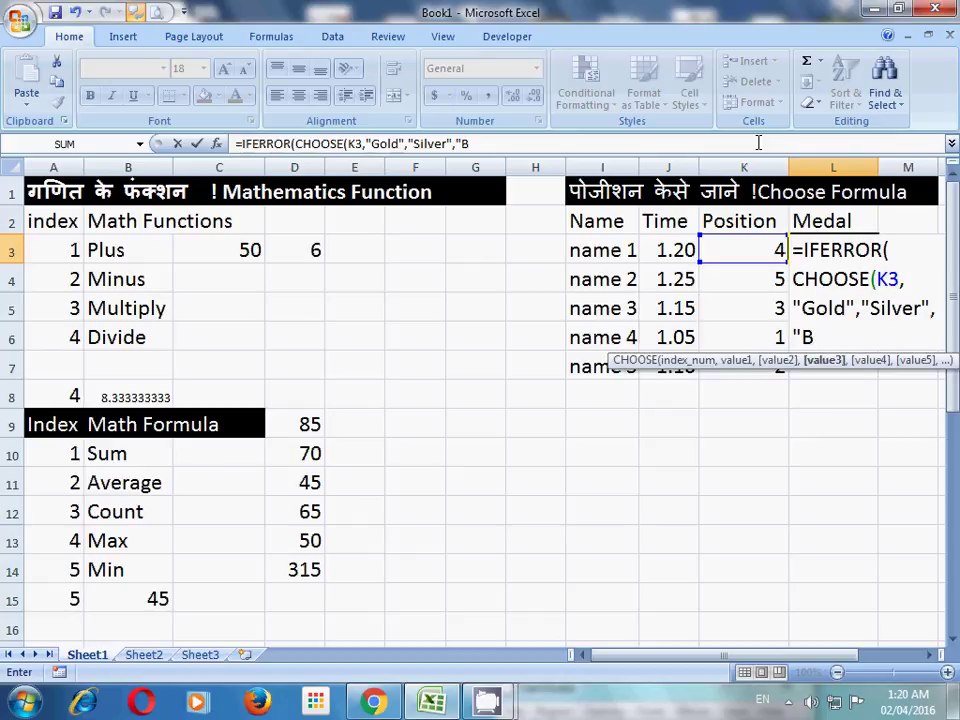
text(rownz)
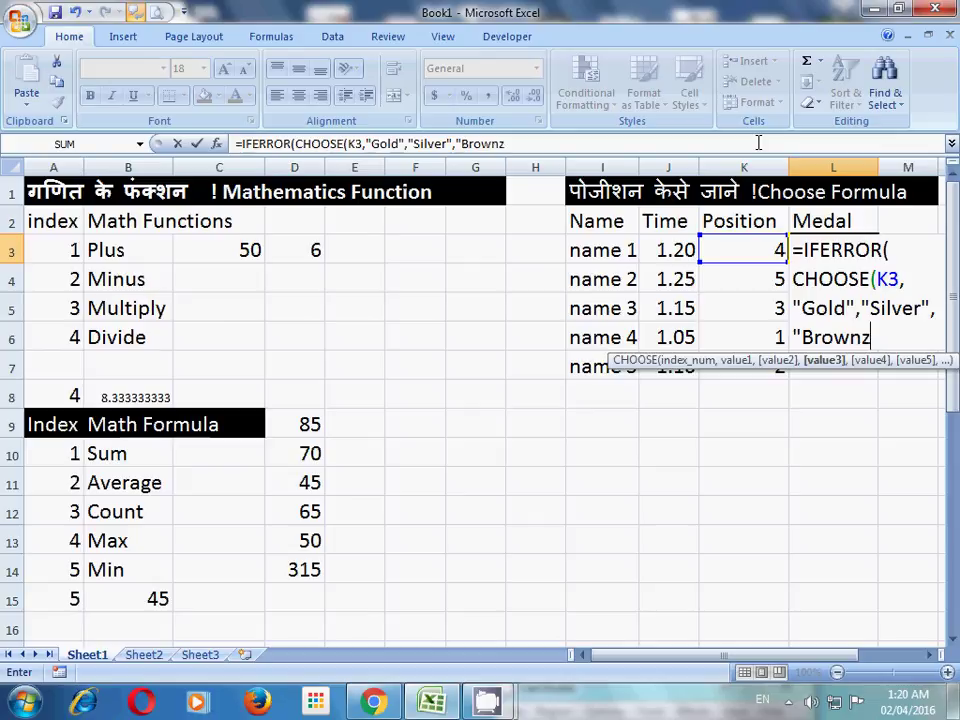
text(")
key(BackSpace)
text())
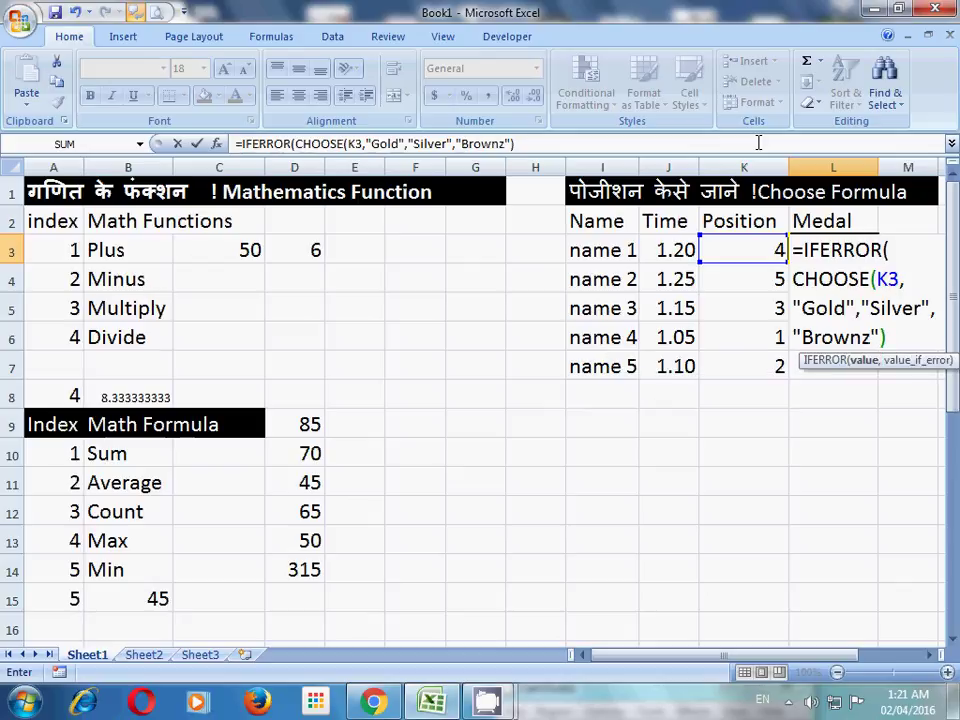
Complete the IFERROR formula with "not won" as the error value and fill it down from L3 to L7.
text(,)
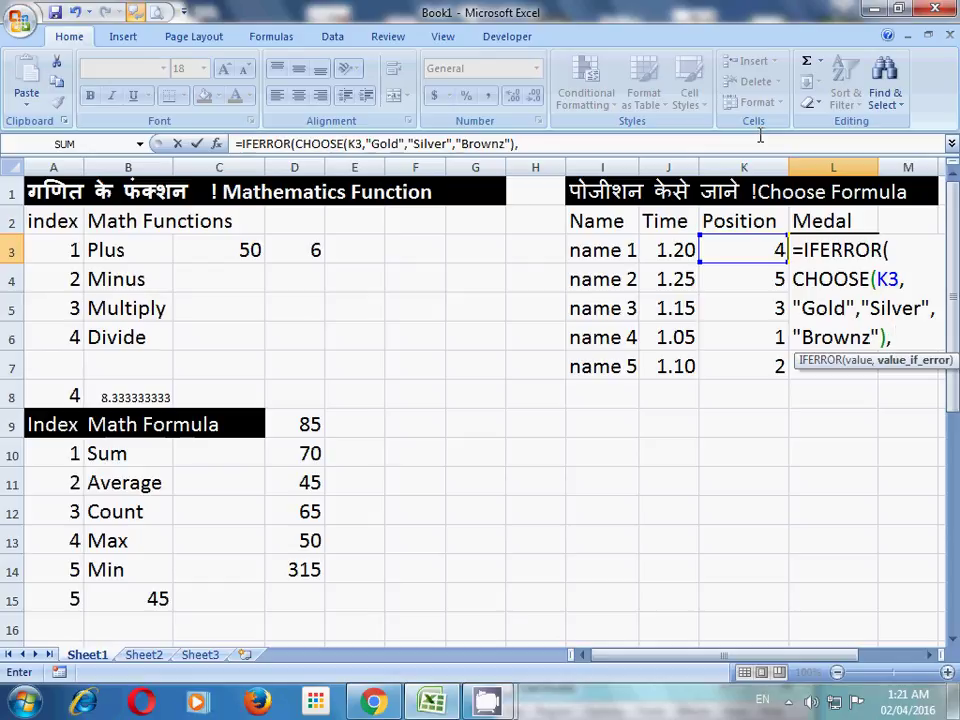
text("not w)
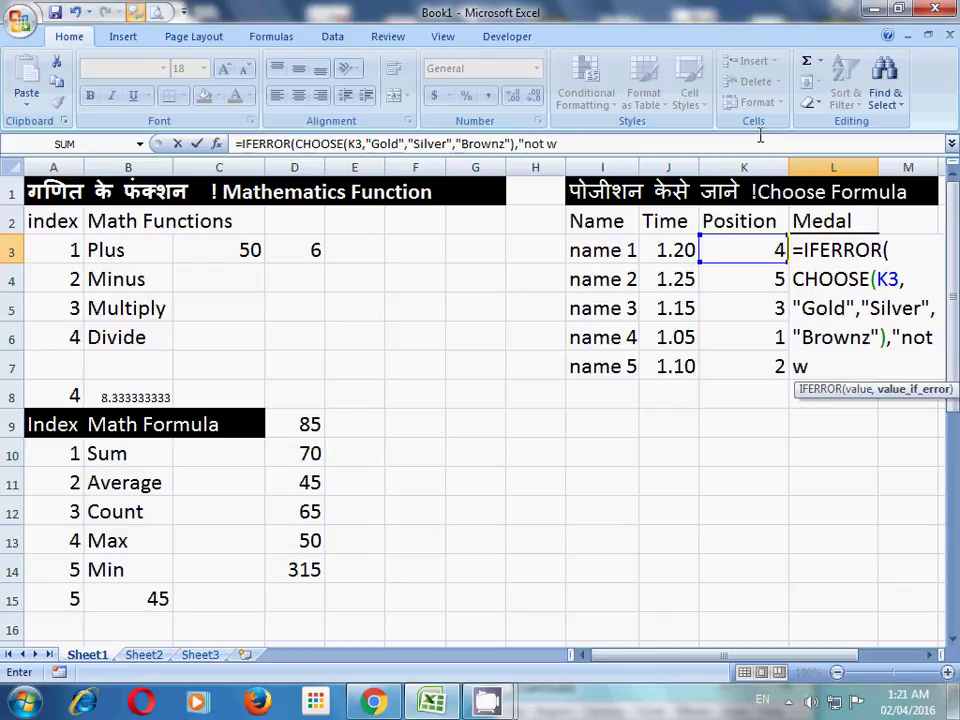
text(on"))
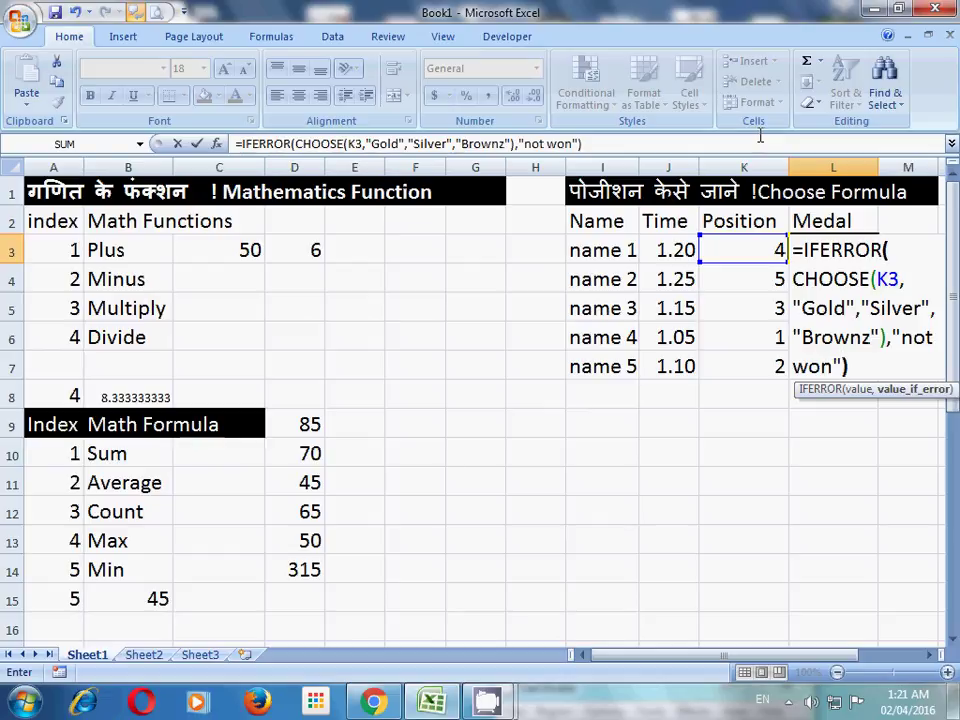
key(Return)
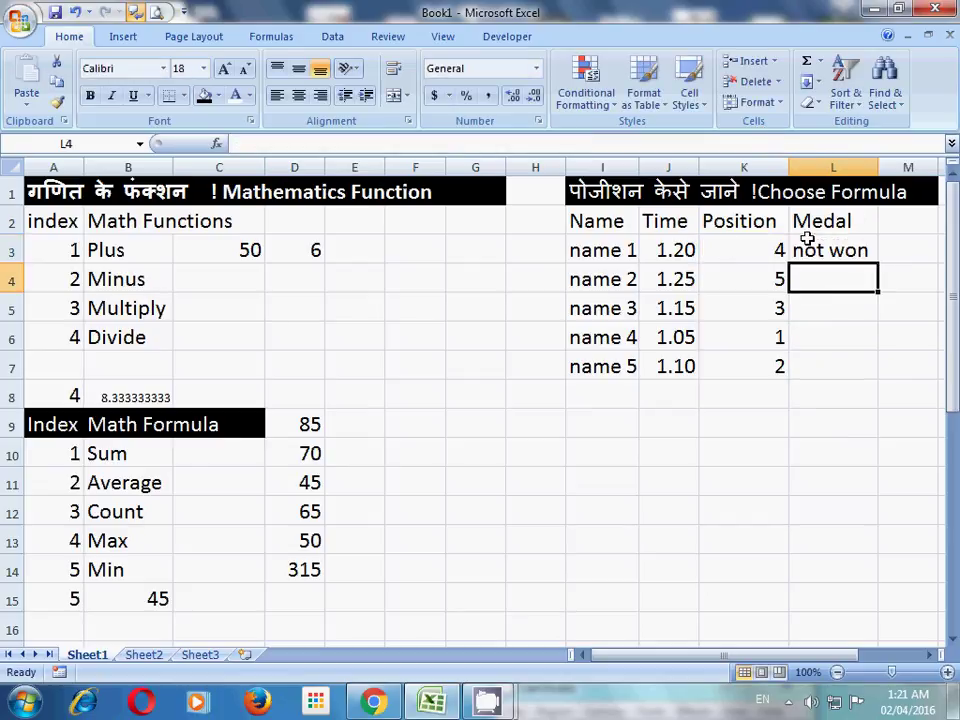
click(853, 249)
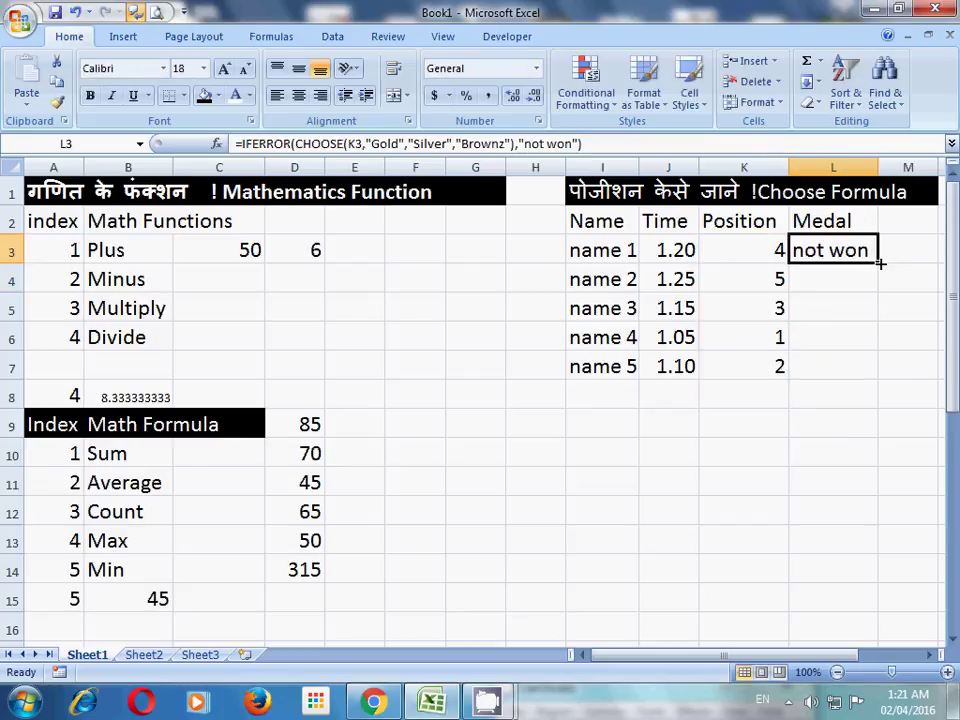
drag(879, 263, 861, 376)
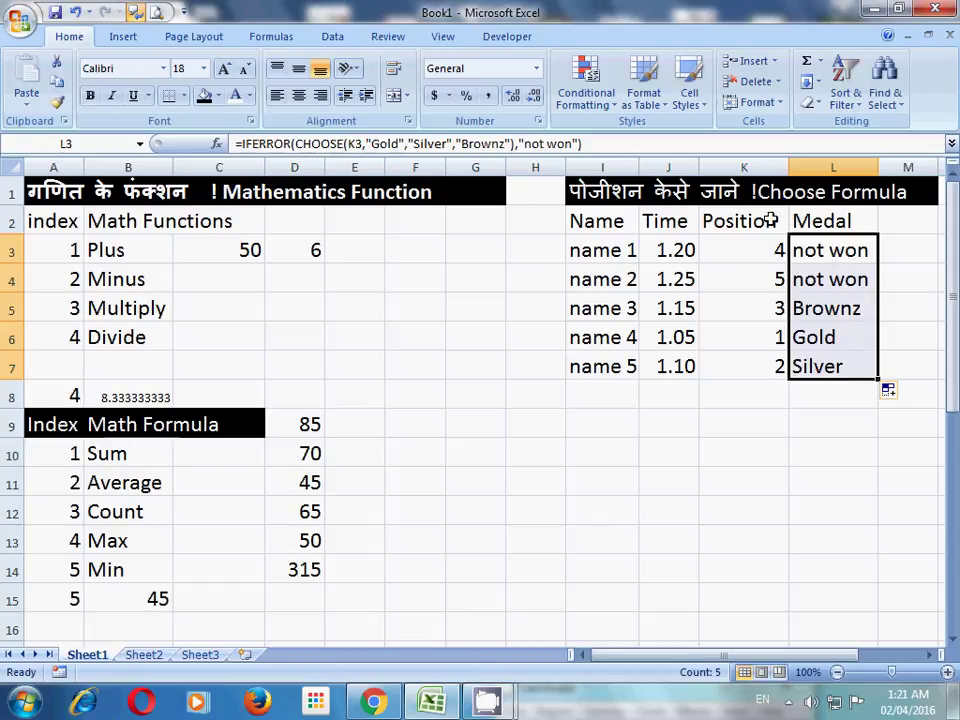
Review the finished formulas in the Medal cell L3, the Position cell K3, and the CHOOSE results in B15 and B8.
click(834, 250)
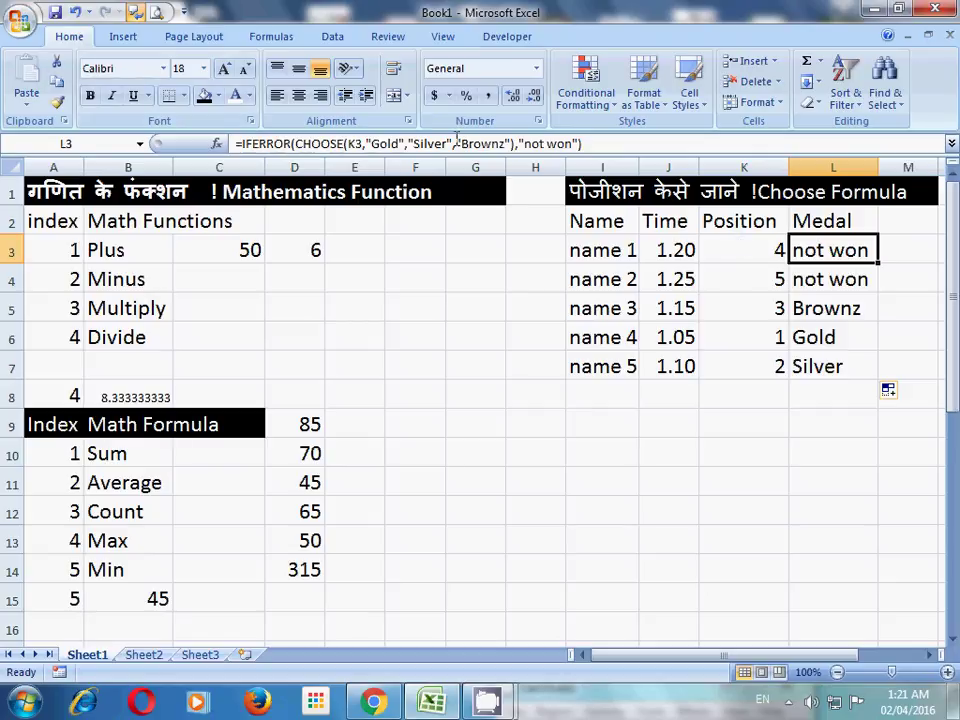
click(731, 249)
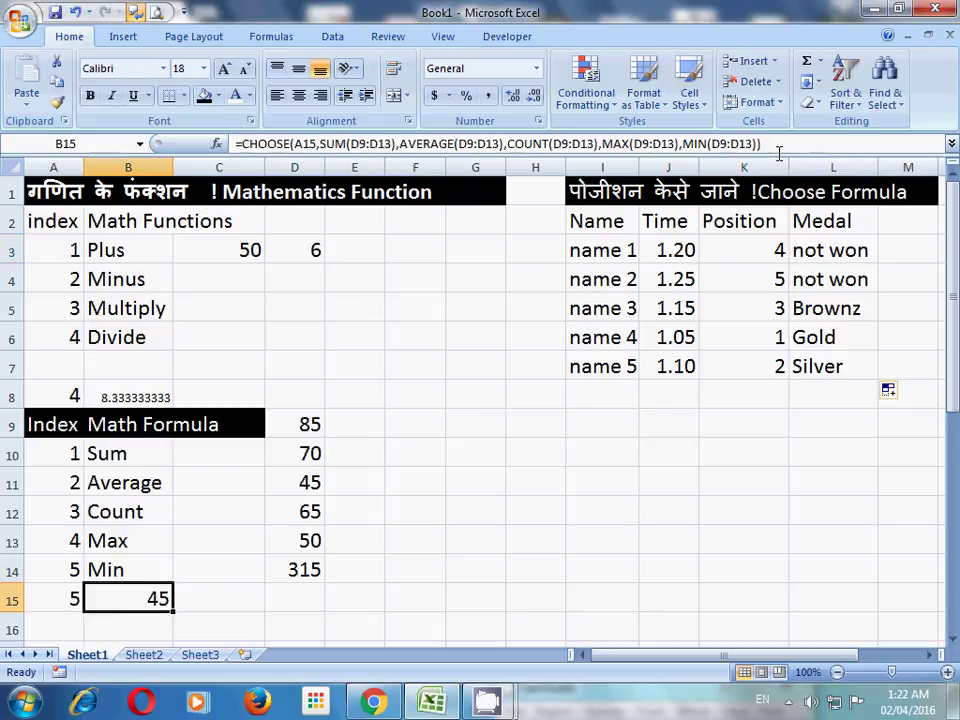
click(116, 398)
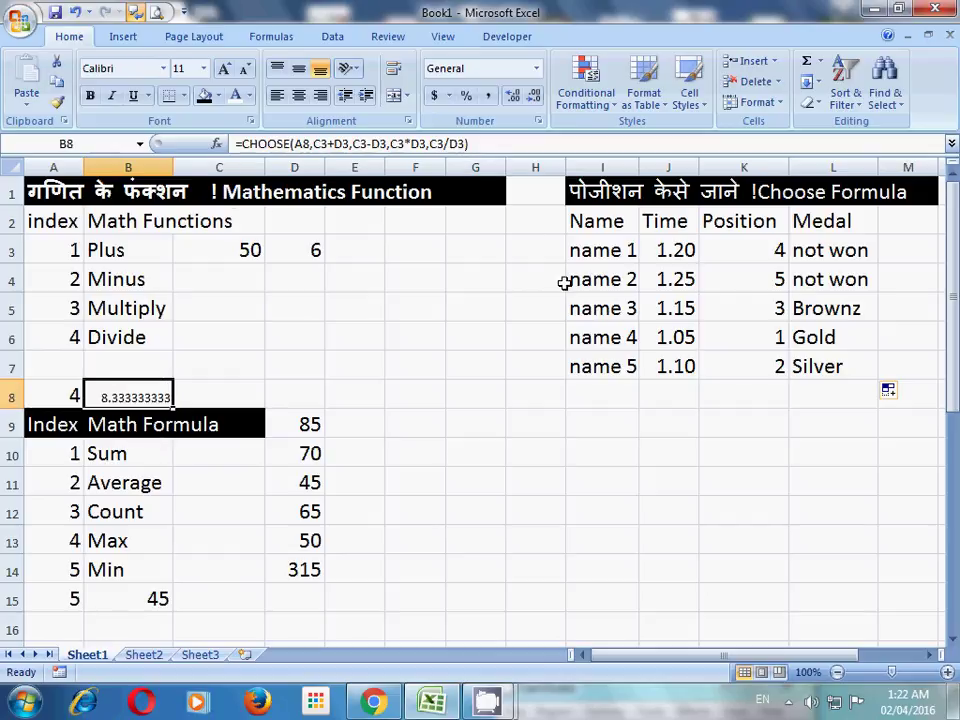